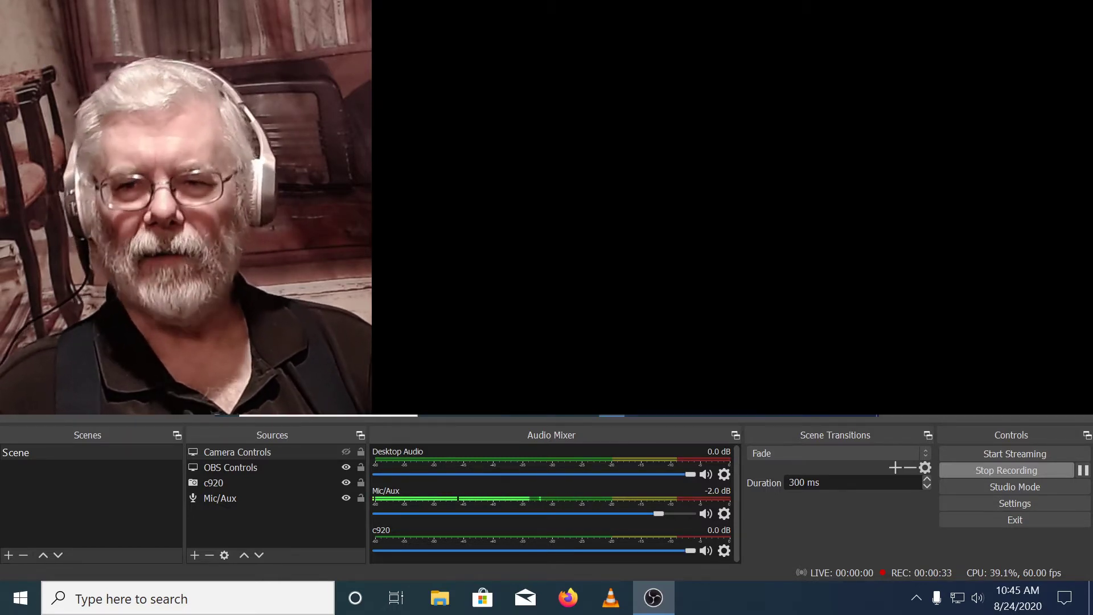
click(209, 488)
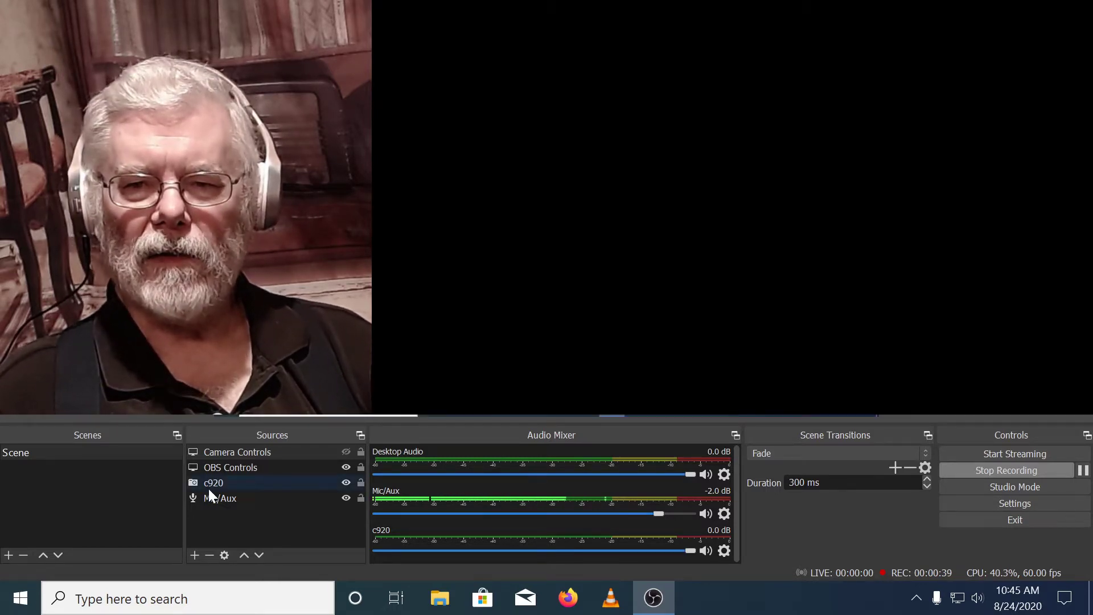
click(222, 472)
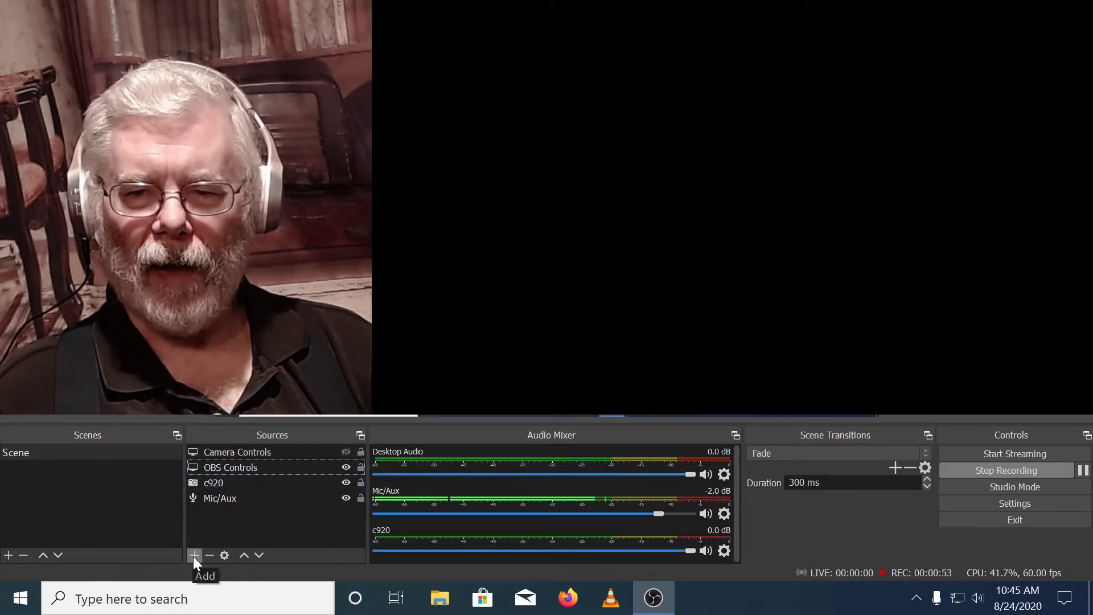
click(194, 556)
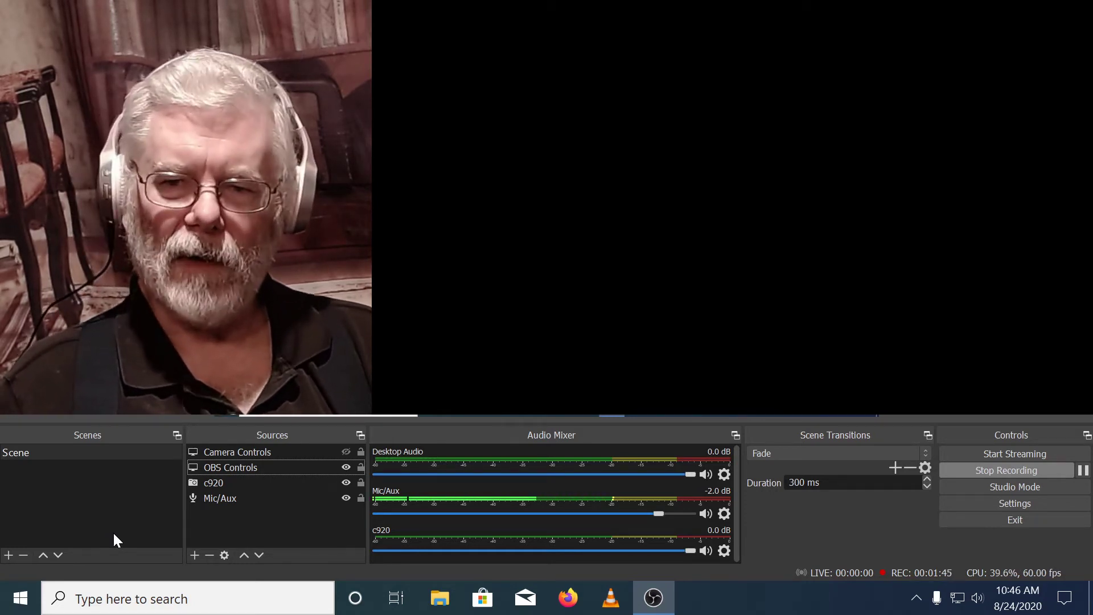
click(243, 484)
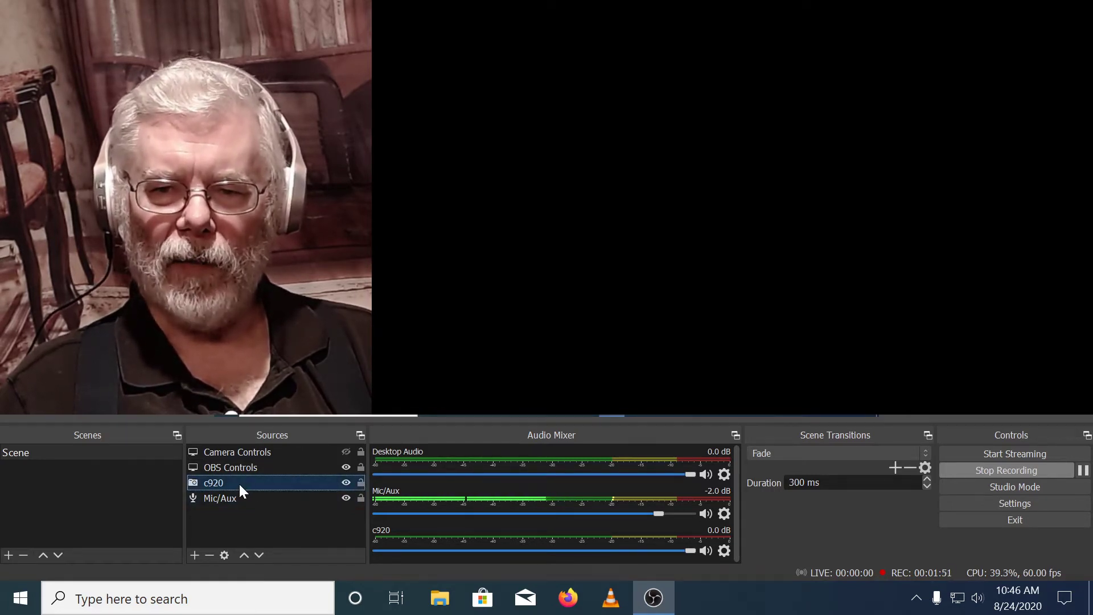
click(194, 555)
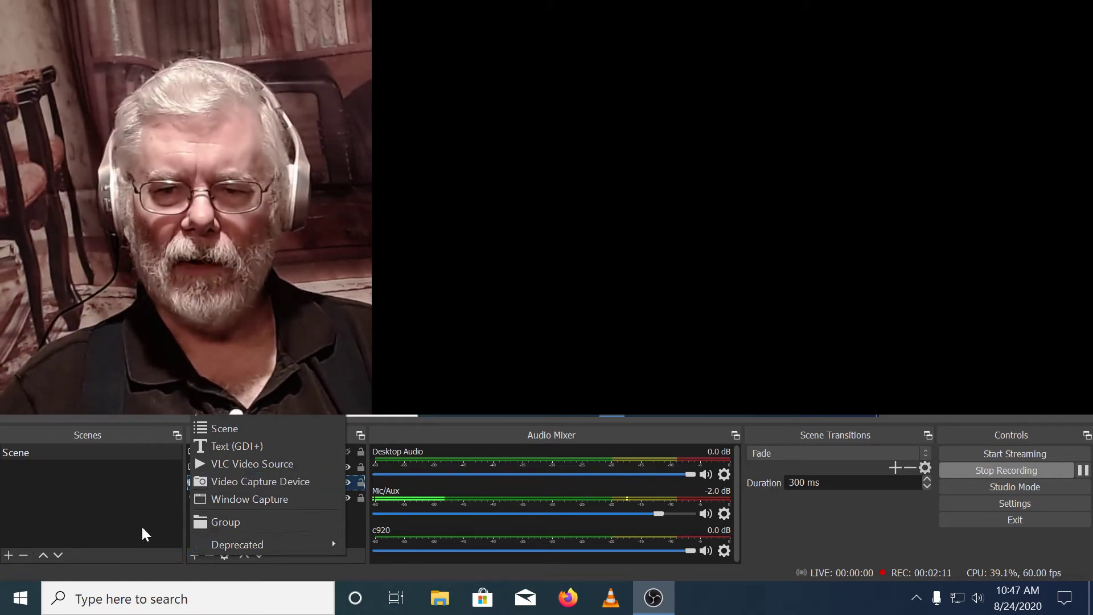
click(180, 559)
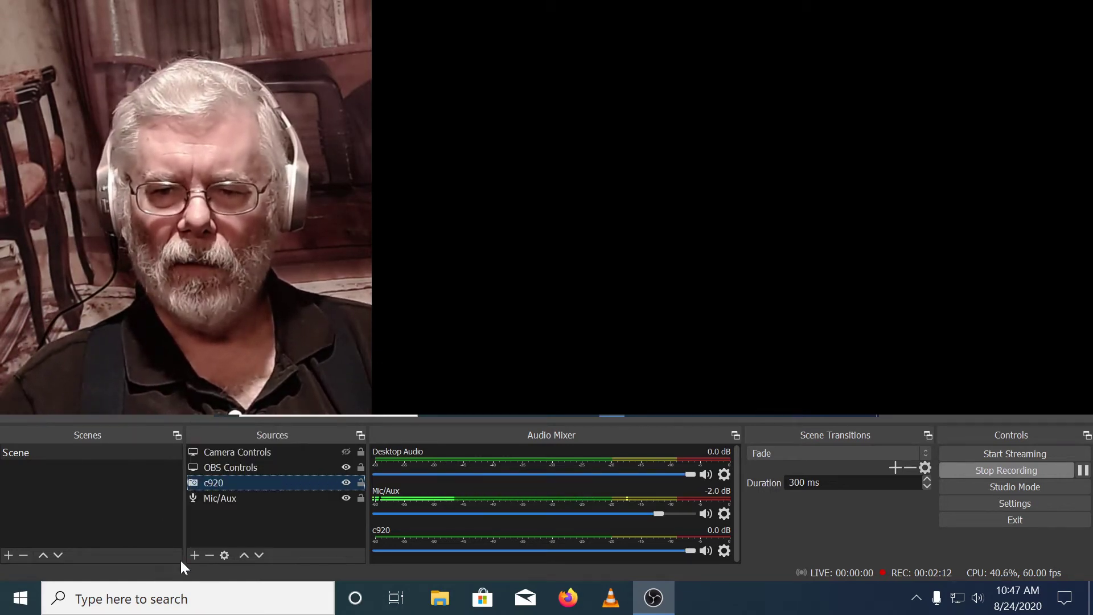
Step: Open the properties of the c920 source and bring up its video configuration settings
right_click(237, 480)
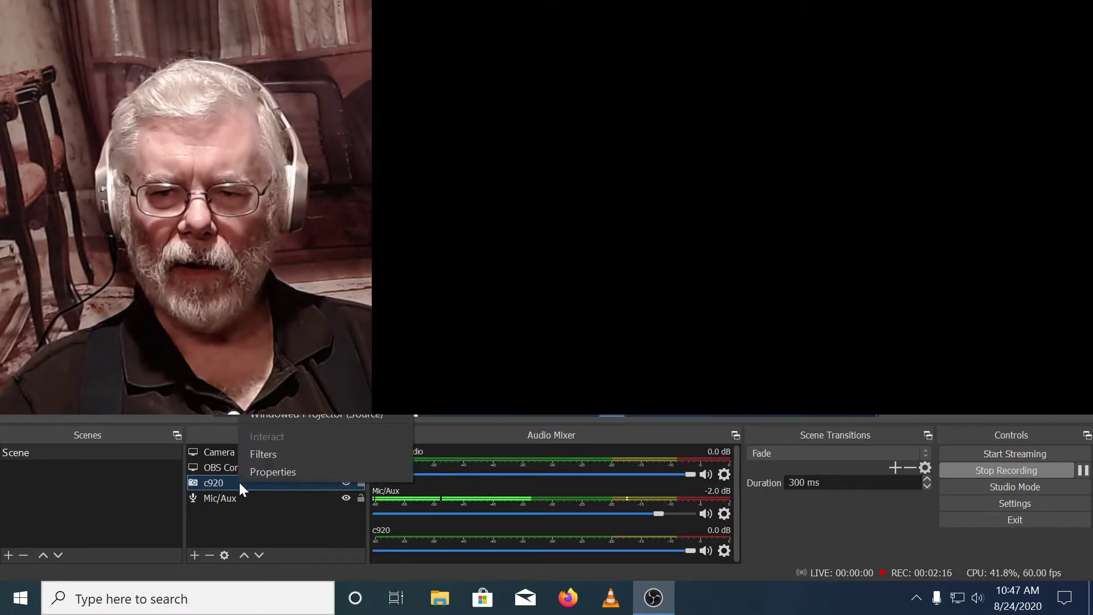
click(280, 473)
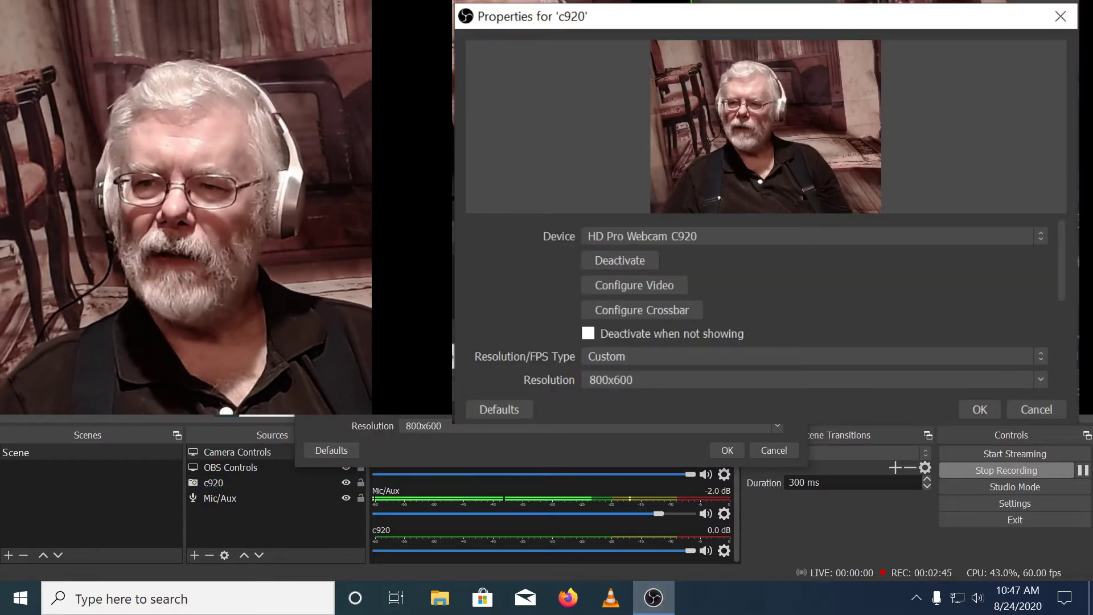
mouse_move(651, 600)
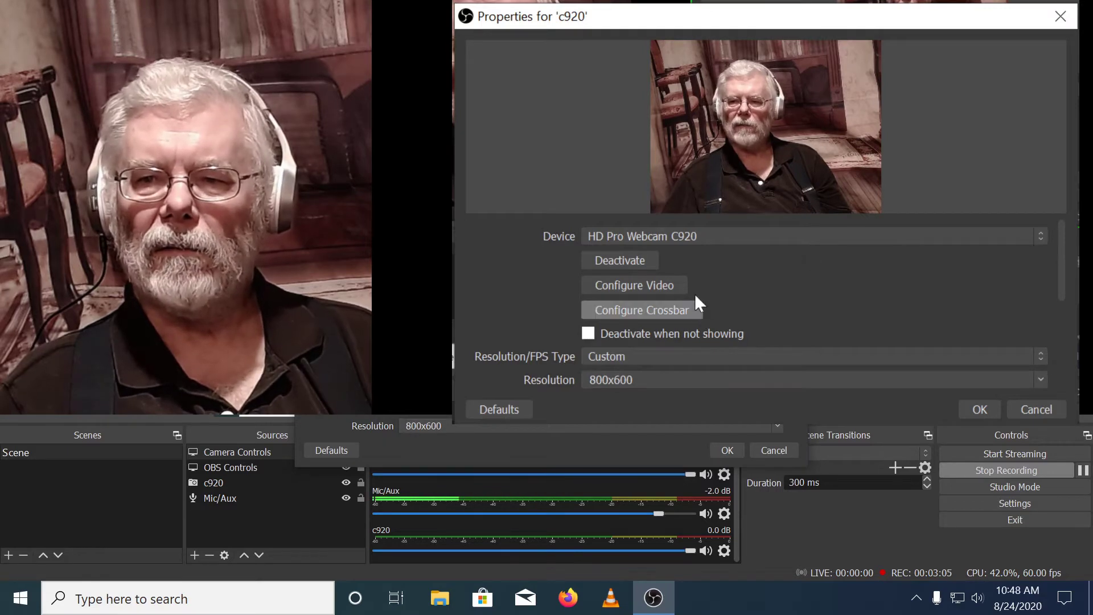
click(668, 286)
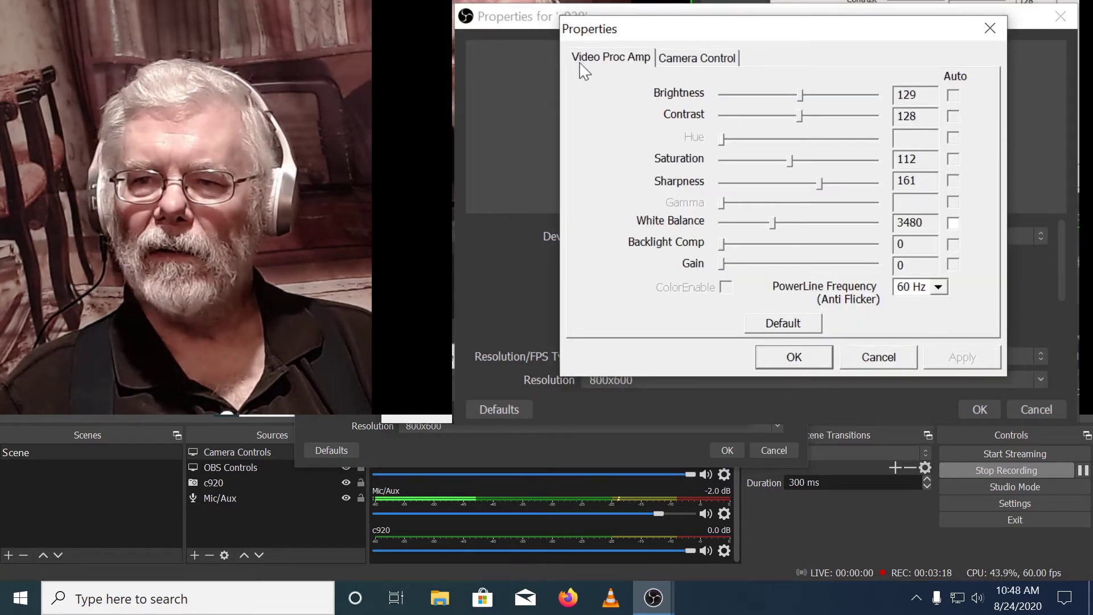
Step: In the camera control settings, set the zoom to 173, lower the focus value and enable automatic focus
click(677, 63)
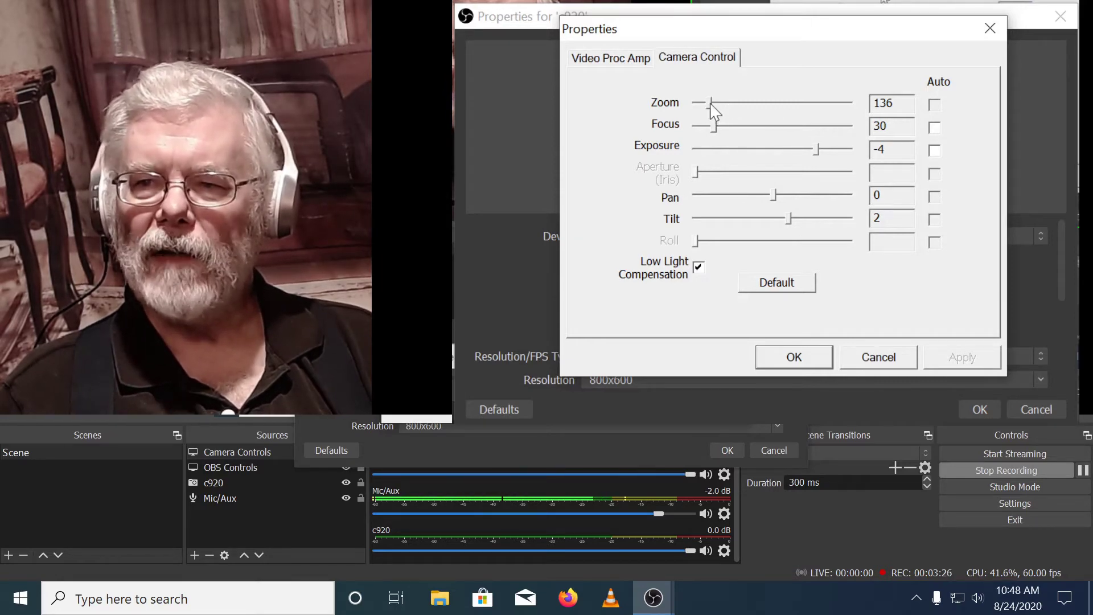
mouse_move(711, 104)
mouse_down()
mouse_move(693, 101)
mouse_move(805, 104)
mouse_move(727, 103)
mouse_up()
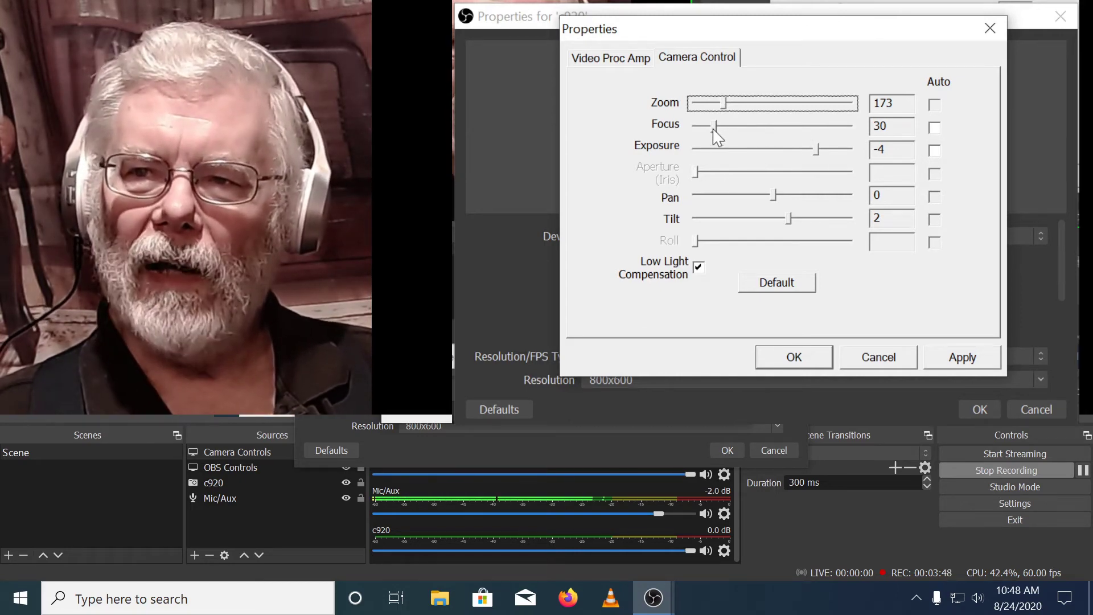
drag(716, 130, 709, 130)
click(935, 127)
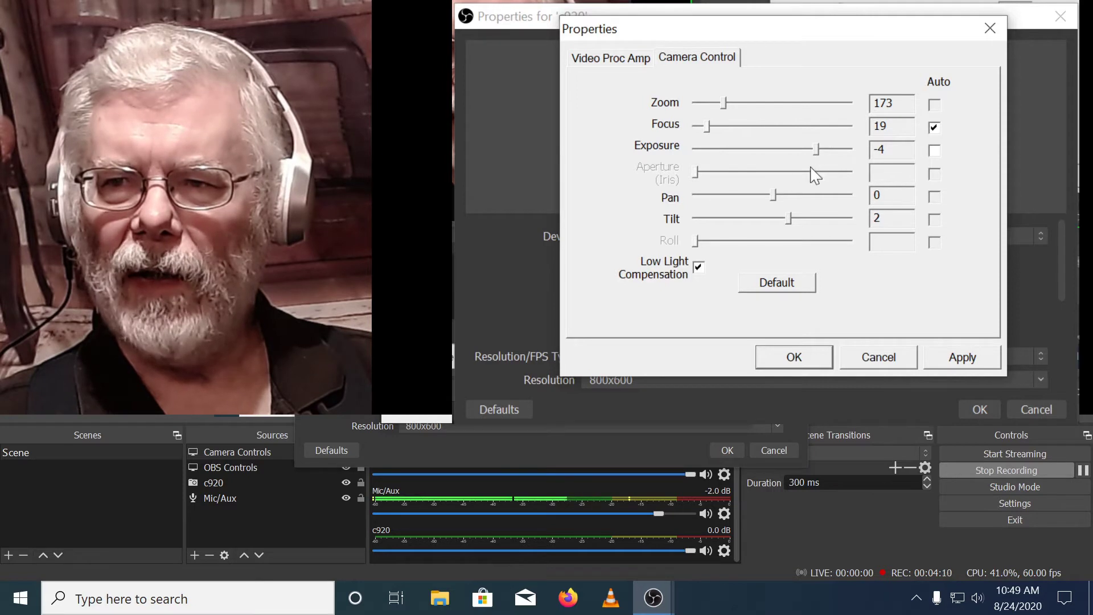
Step: Try exposure values of -3 and -5 on the webcam and return the exposure to -4
click(814, 149)
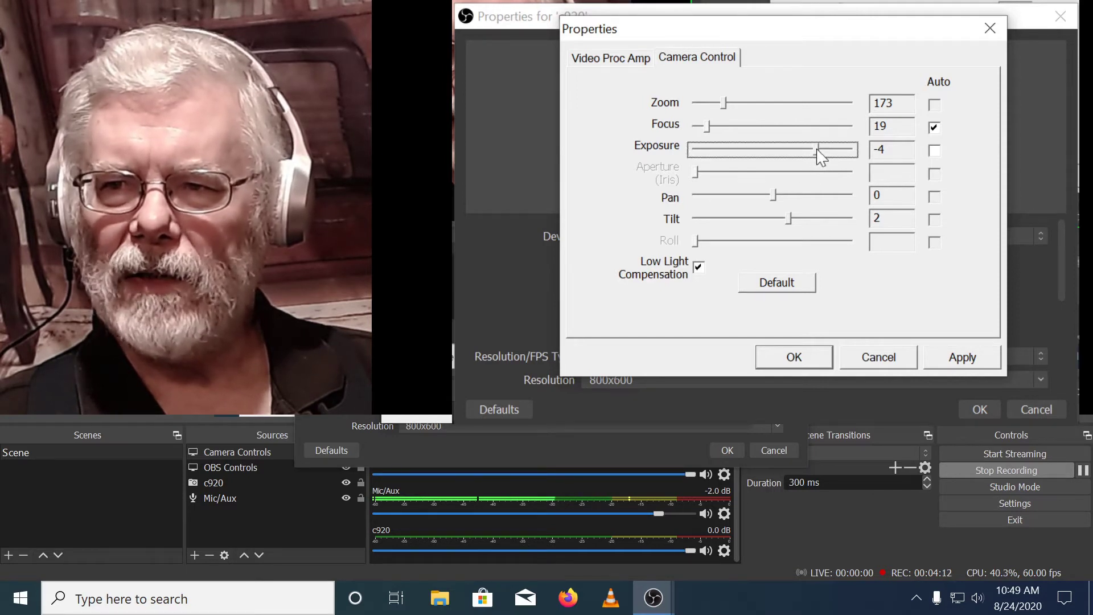
click(823, 151)
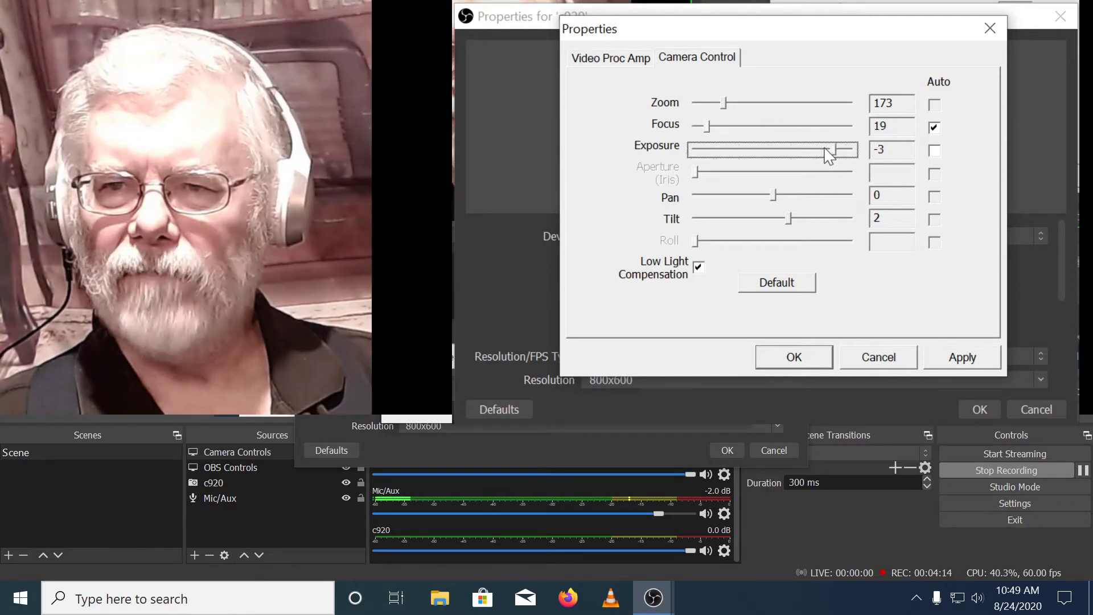
click(820, 151)
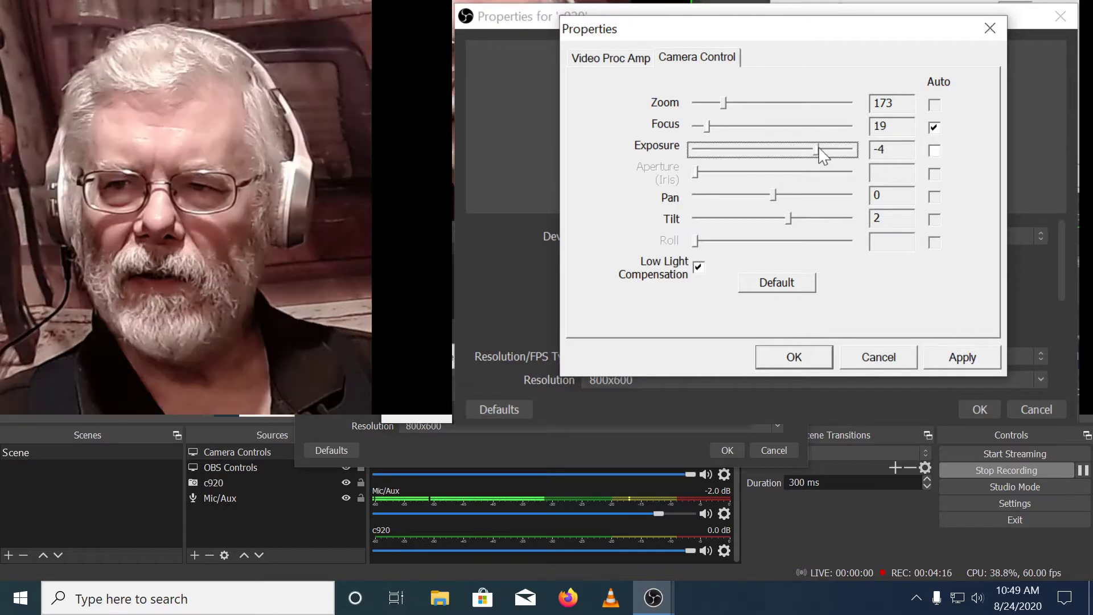
click(800, 150)
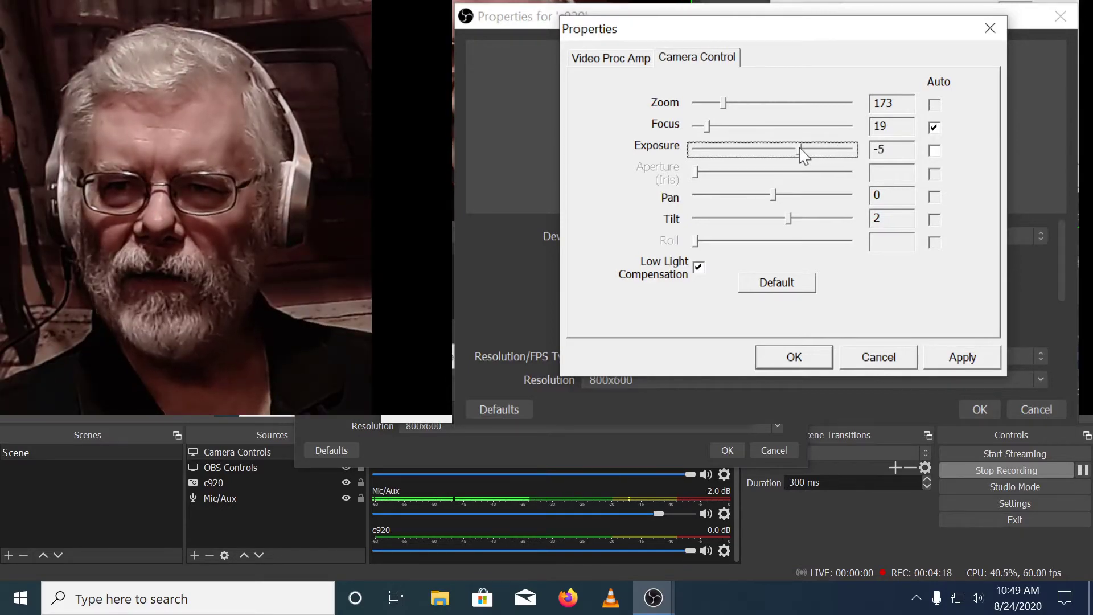
click(813, 151)
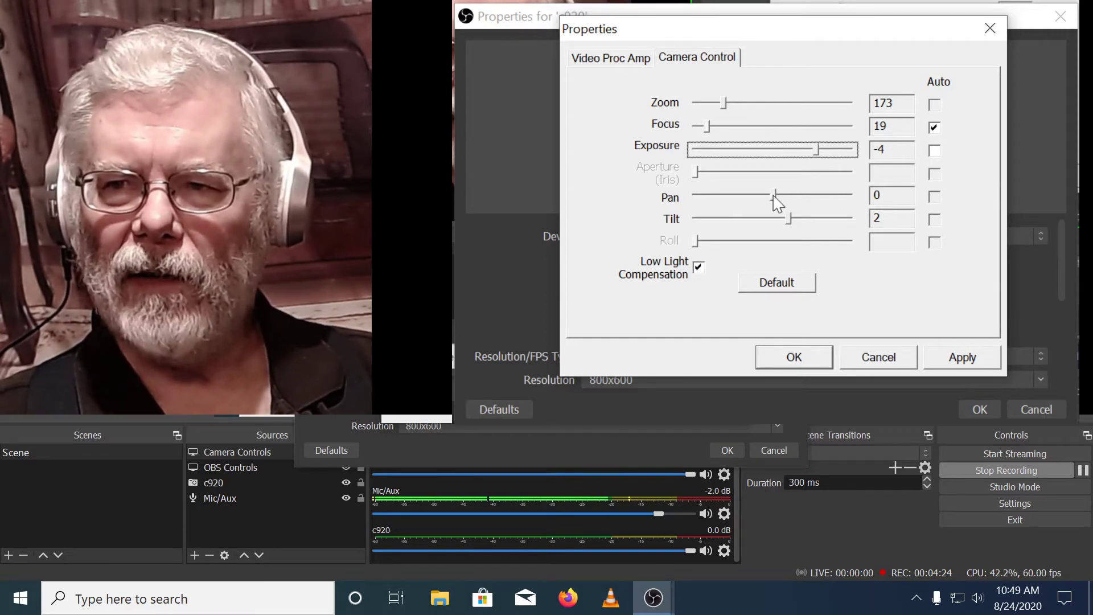
Step: Test the camera tilt at 1, return it to 2 and apply the camera control settings
mouse_move(774, 195)
mouse_down()
mouse_move(785, 197)
mouse_move(774, 194)
mouse_up()
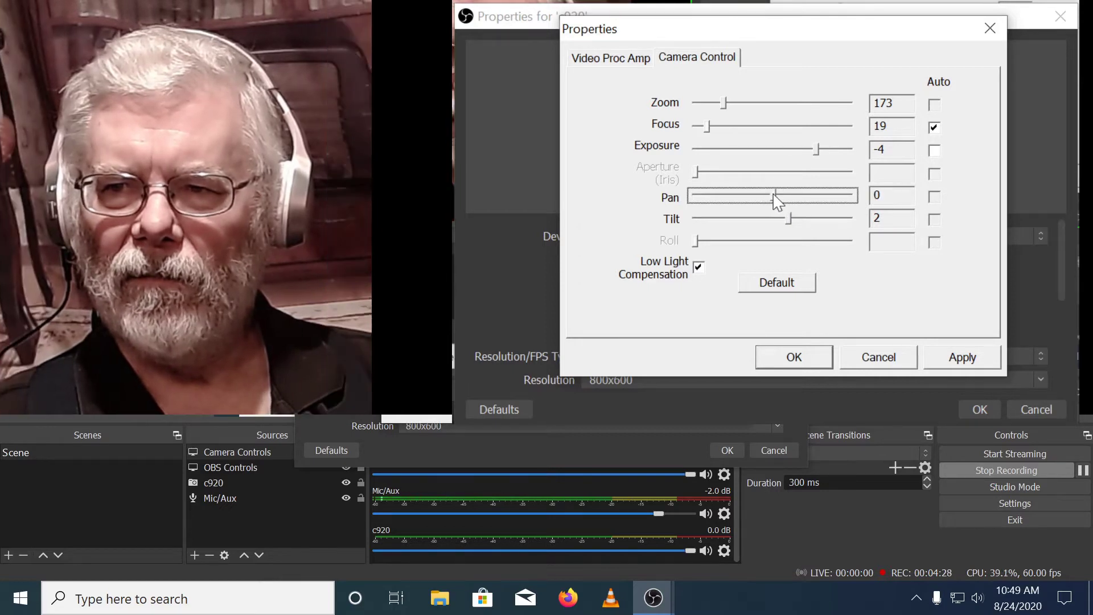
mouse_move(791, 219)
mouse_down()
mouse_move(773, 222)
mouse_move(791, 229)
mouse_up()
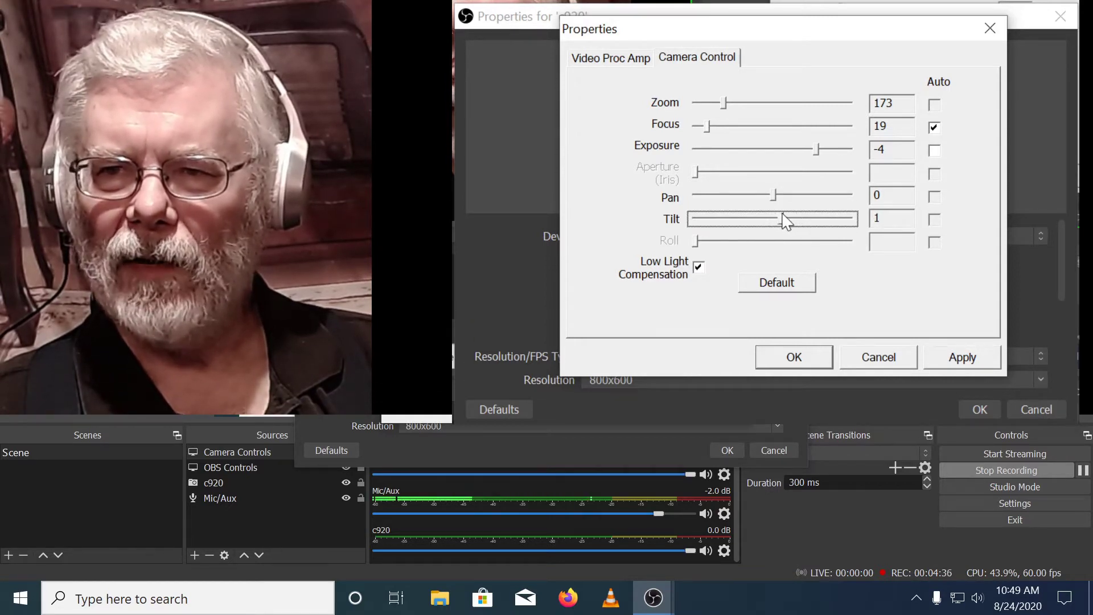
drag(785, 215, 789, 215)
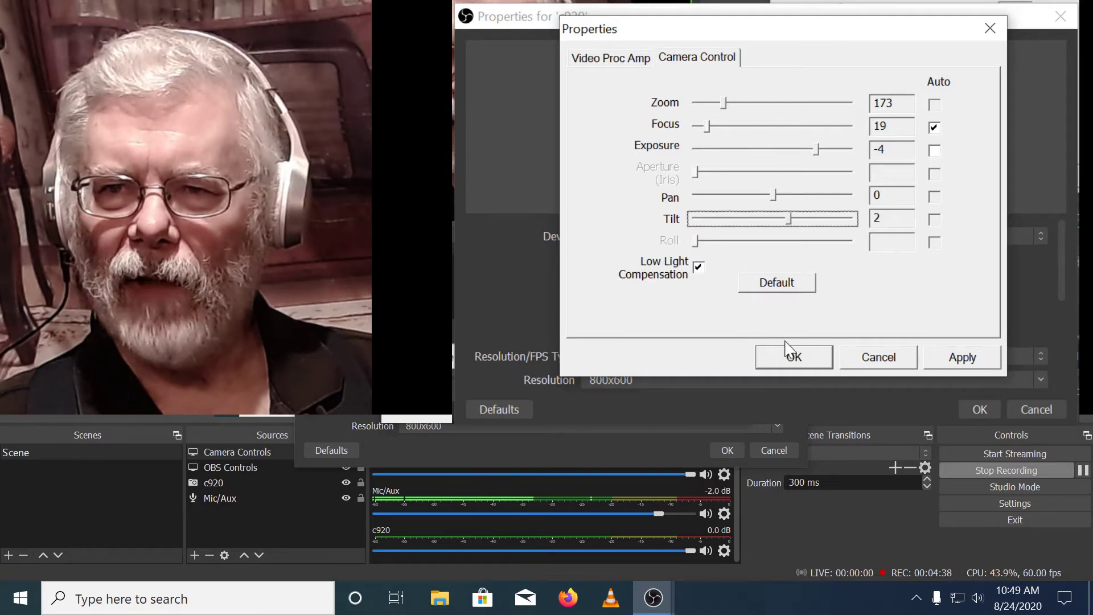
click(960, 357)
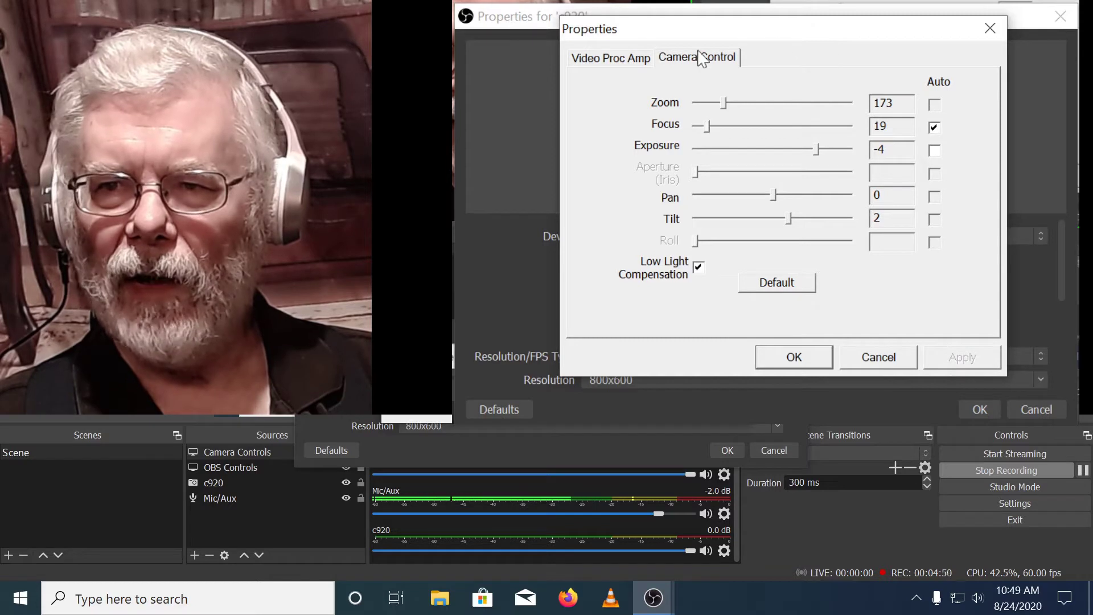
Step: In the Video Proc Amp settings, set the brightness to 112 and the white balance to 3460
click(617, 62)
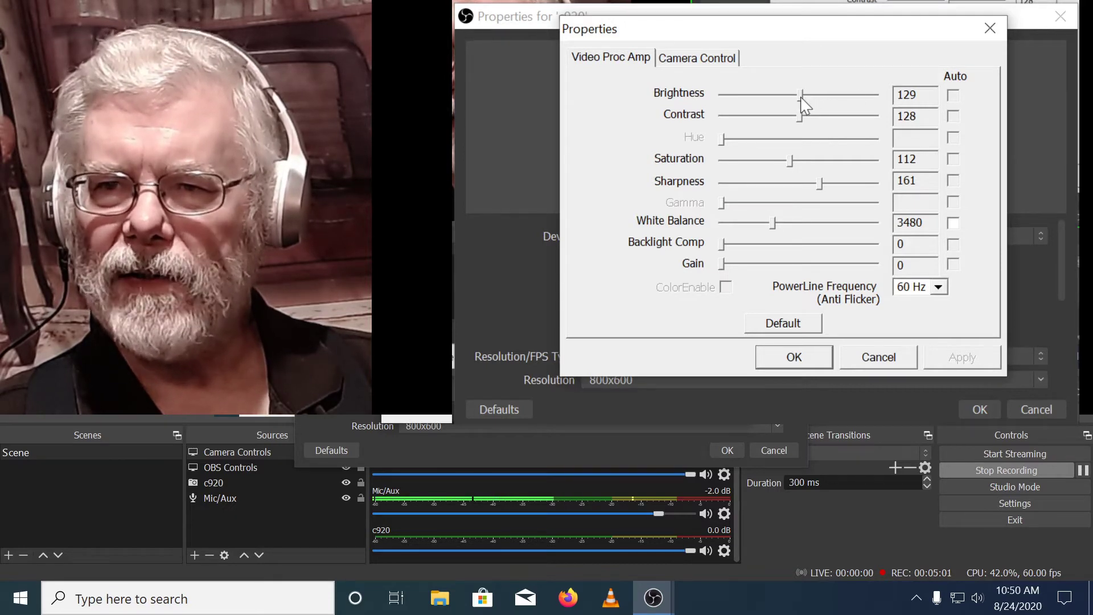
drag(803, 104, 795, 104)
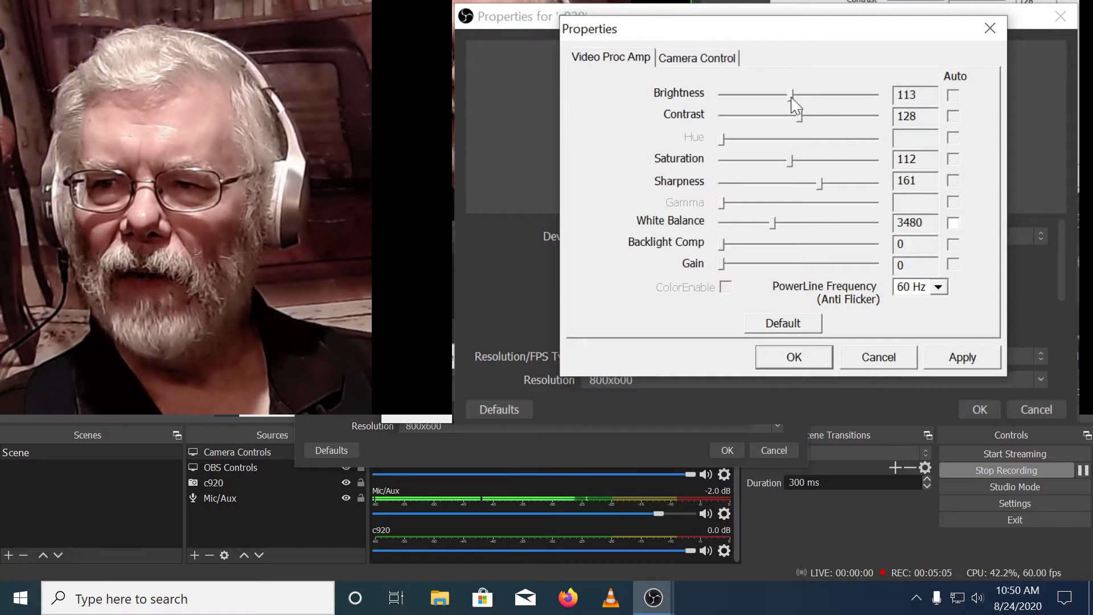
drag(793, 104, 792, 104)
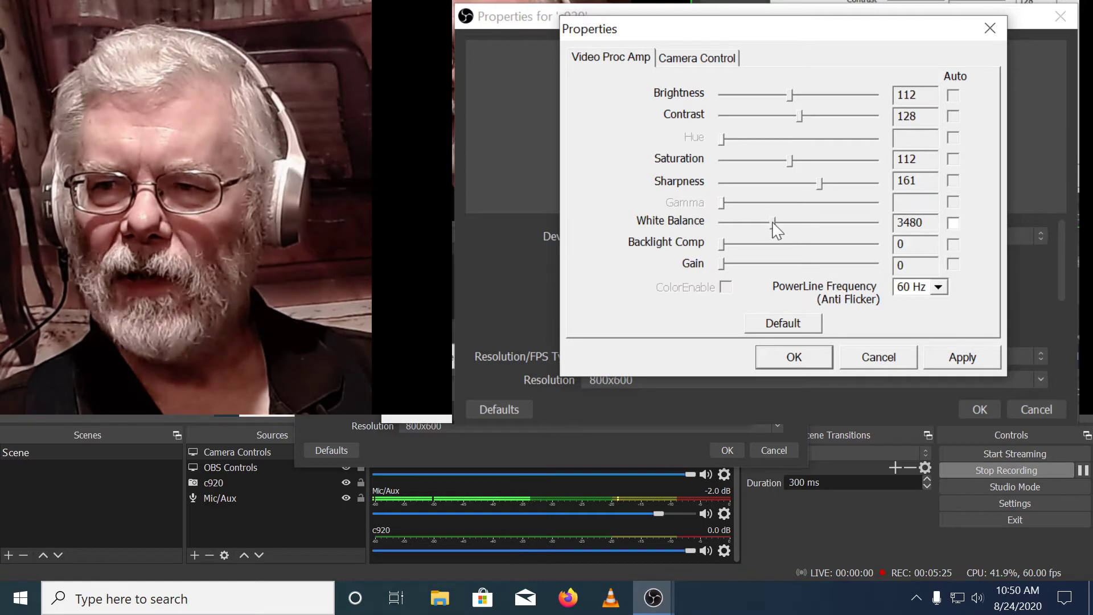
mouse_move(774, 224)
mouse_down()
mouse_move(835, 224)
mouse_move(773, 223)
mouse_up()
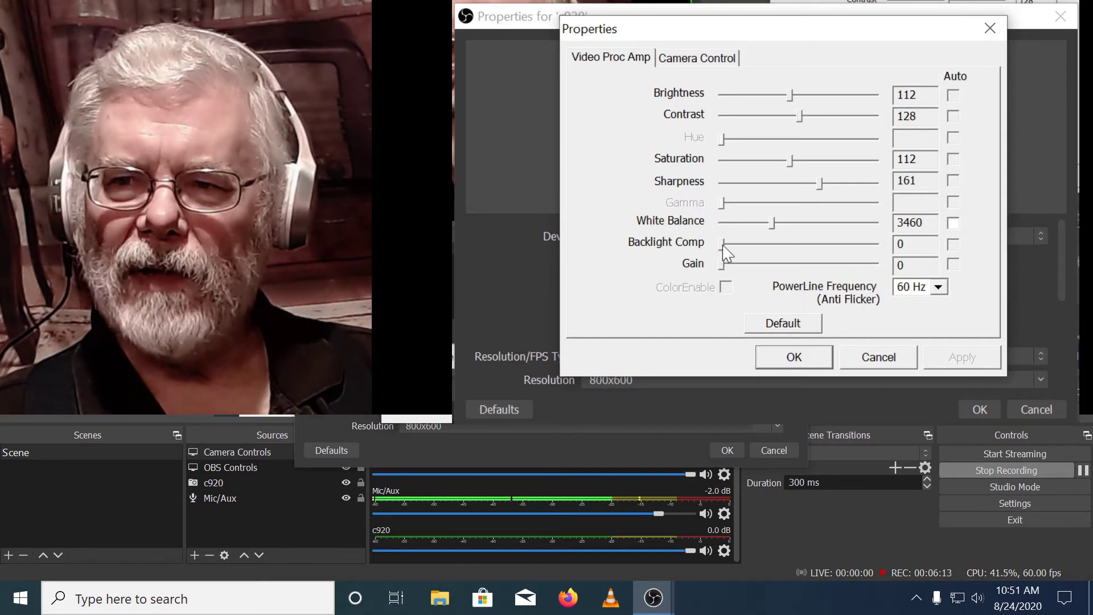
Step: Try the backlight compensation, leave it at 0 and set the gain to 15
click(724, 244)
click(741, 244)
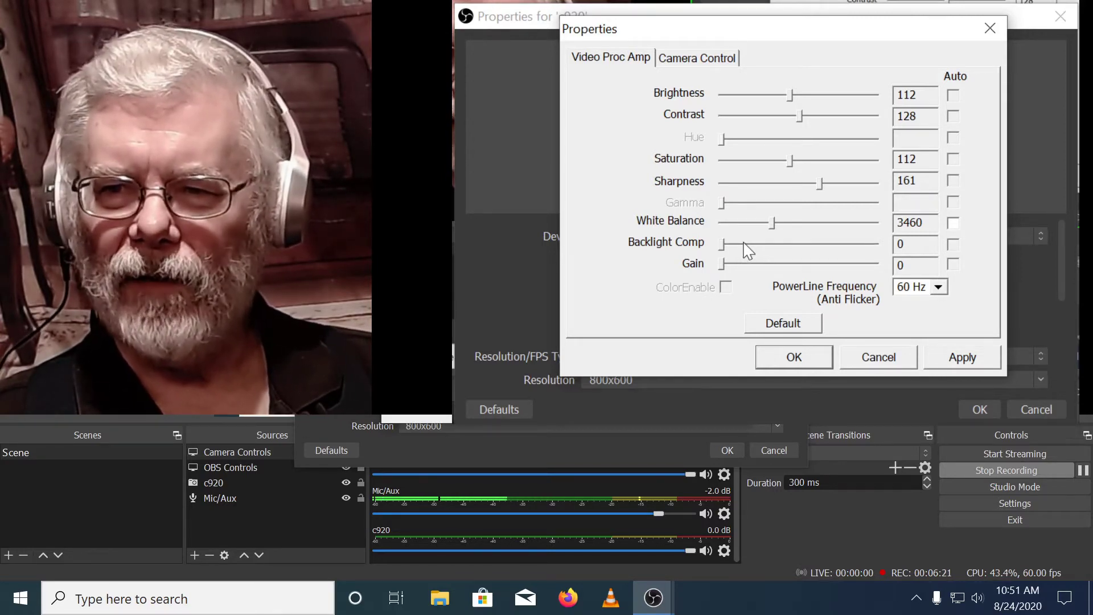
mouse_move(722, 264)
mouse_down()
mouse_move(757, 265)
mouse_move(731, 265)
mouse_up()
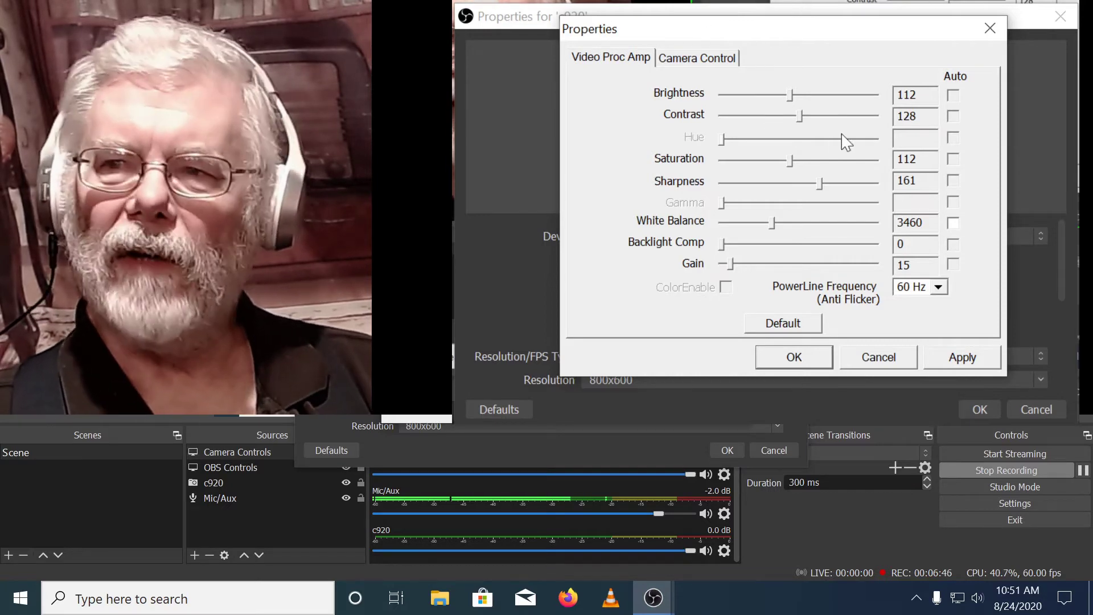
Step: Check the powerline frequency options, keep 60 Hz, and apply and accept the webcam's video settings
double_click(911, 94)
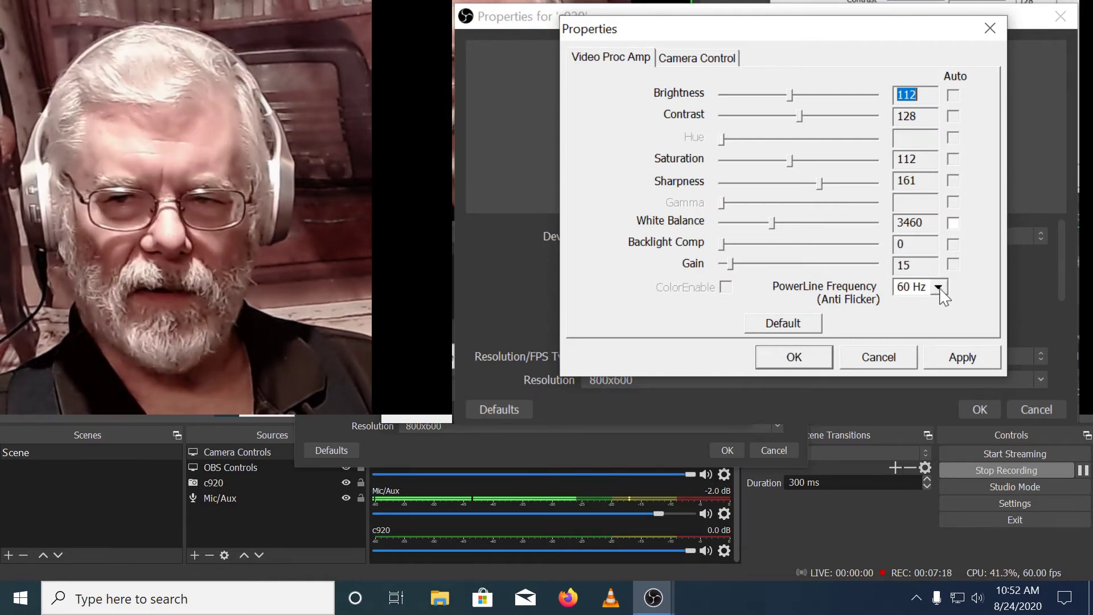
click(940, 289)
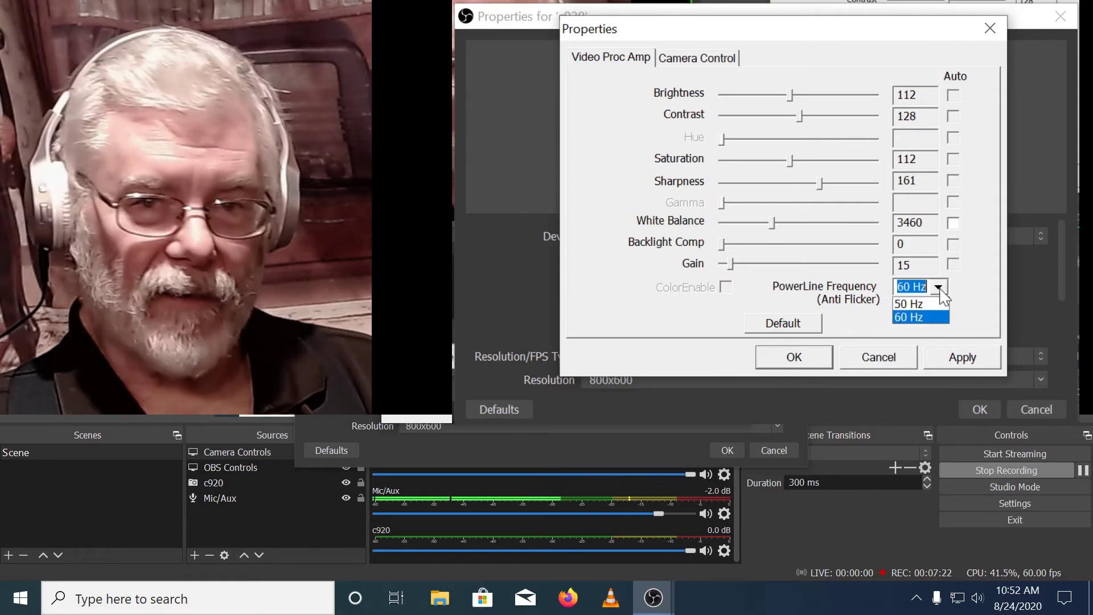
click(969, 360)
click(970, 360)
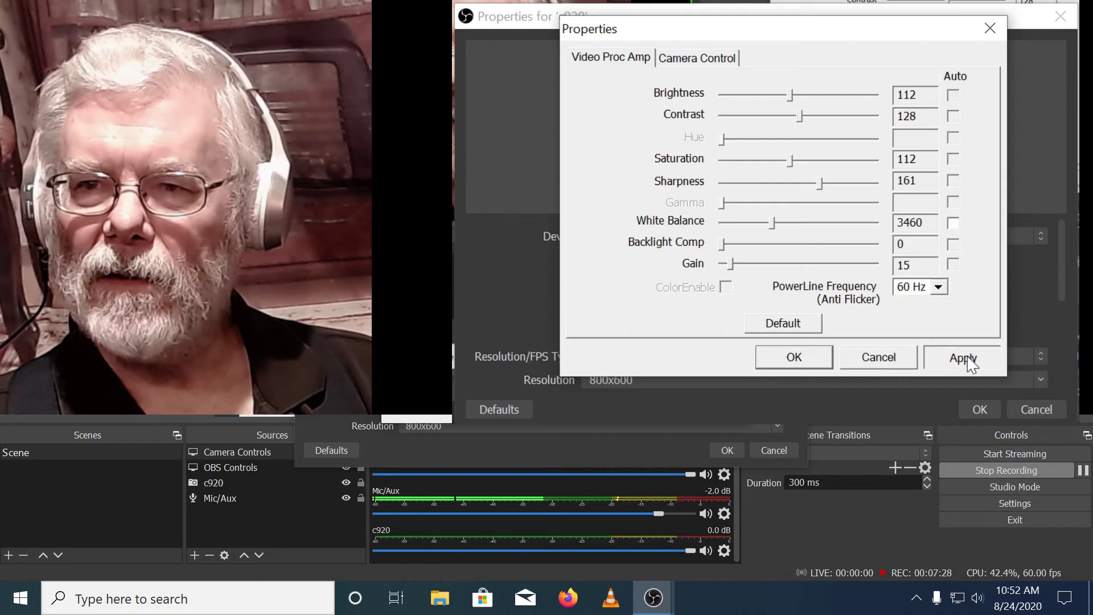
click(812, 357)
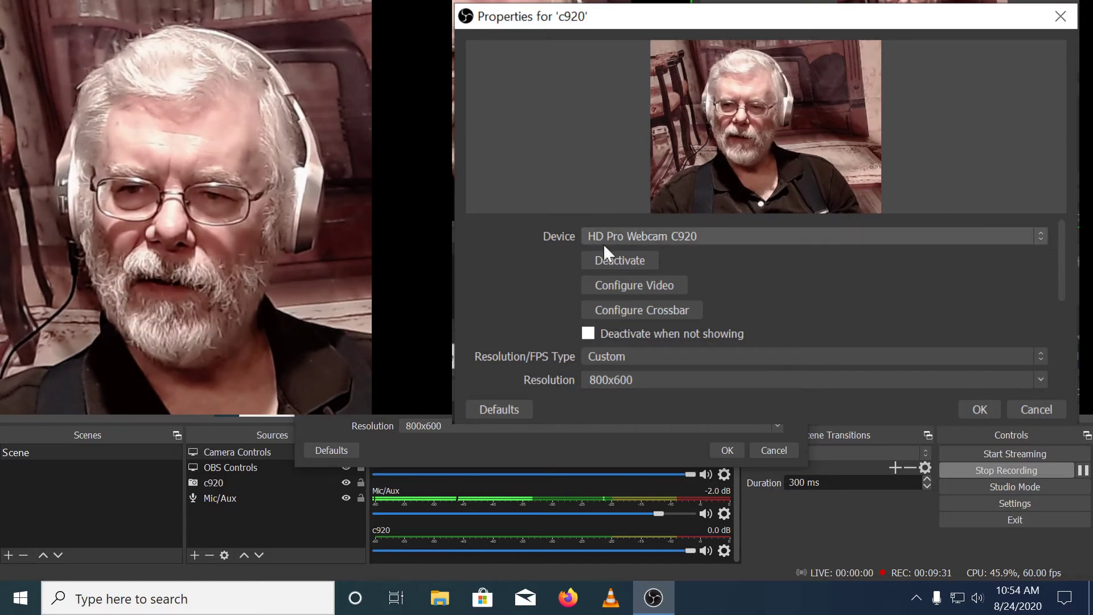
click(1040, 237)
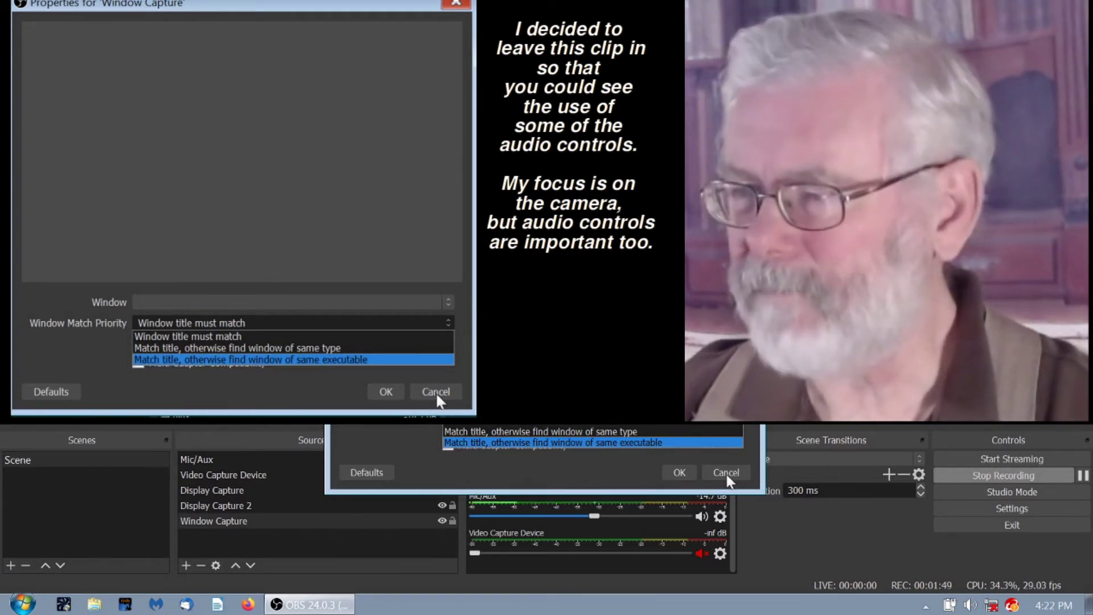
Step: Accept the Window Capture properties and set the Mic/Aux volume to -5.3 dB
click(680, 473)
click(679, 472)
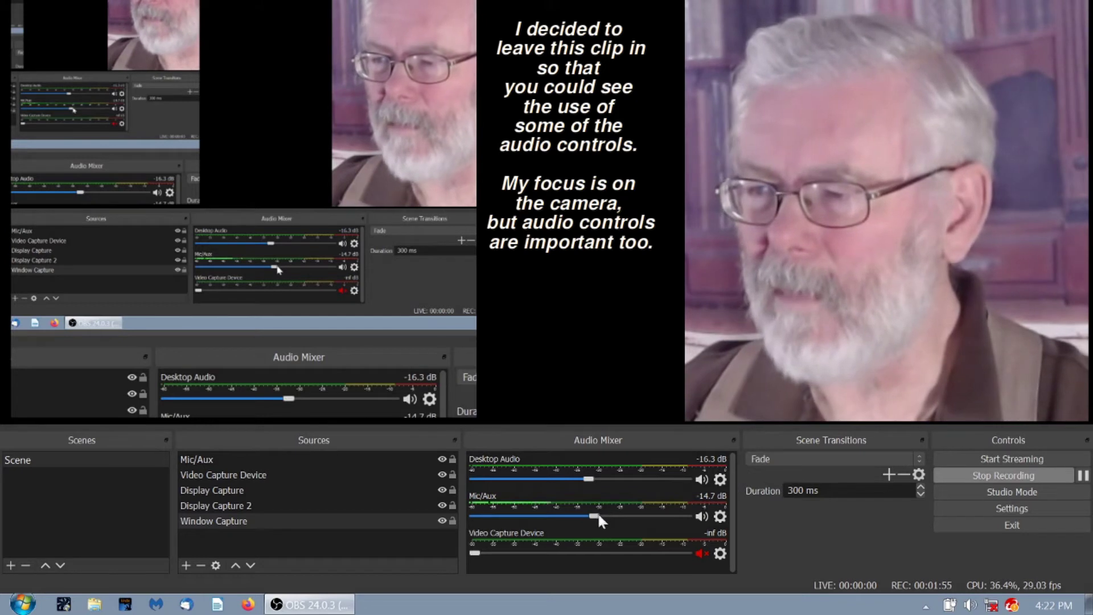
drag(599, 516, 639, 517)
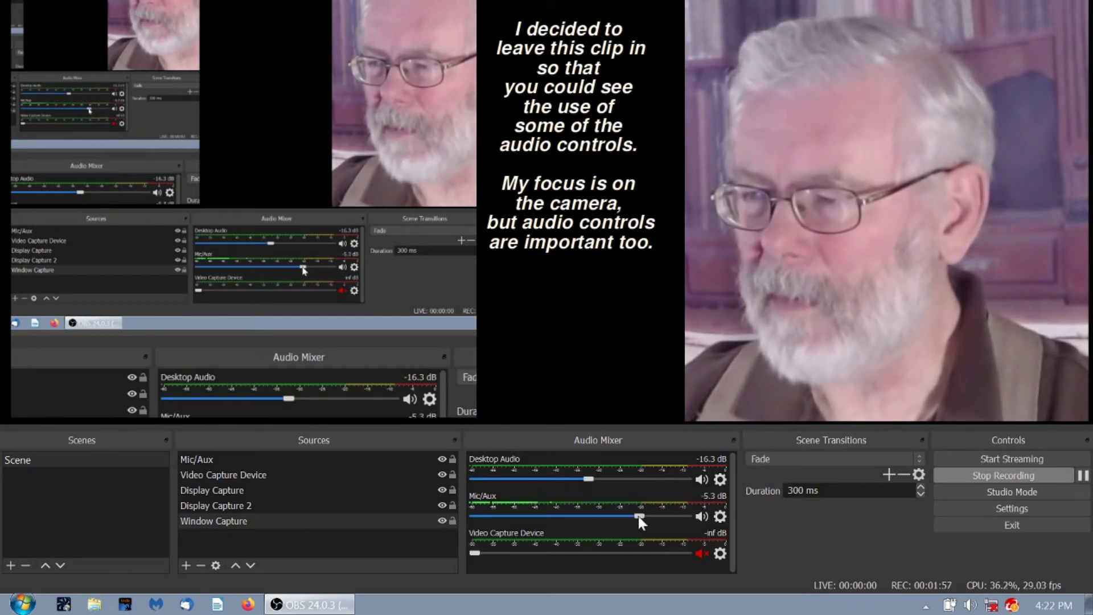
Step: Add a Compressor filter with its default name to the Mic/Aux audio source
click(720, 516)
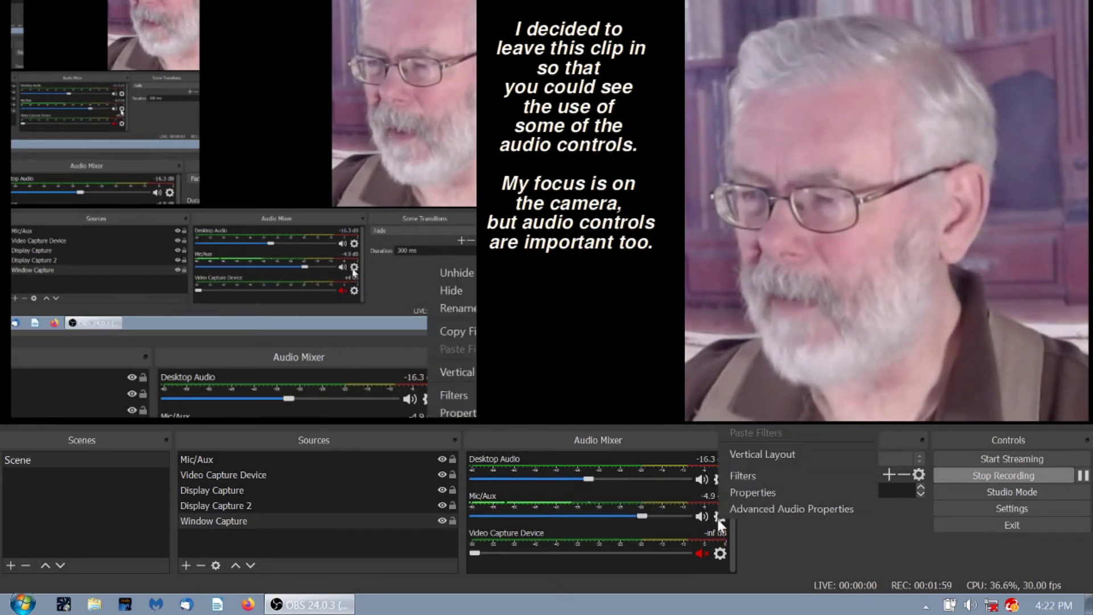
click(757, 477)
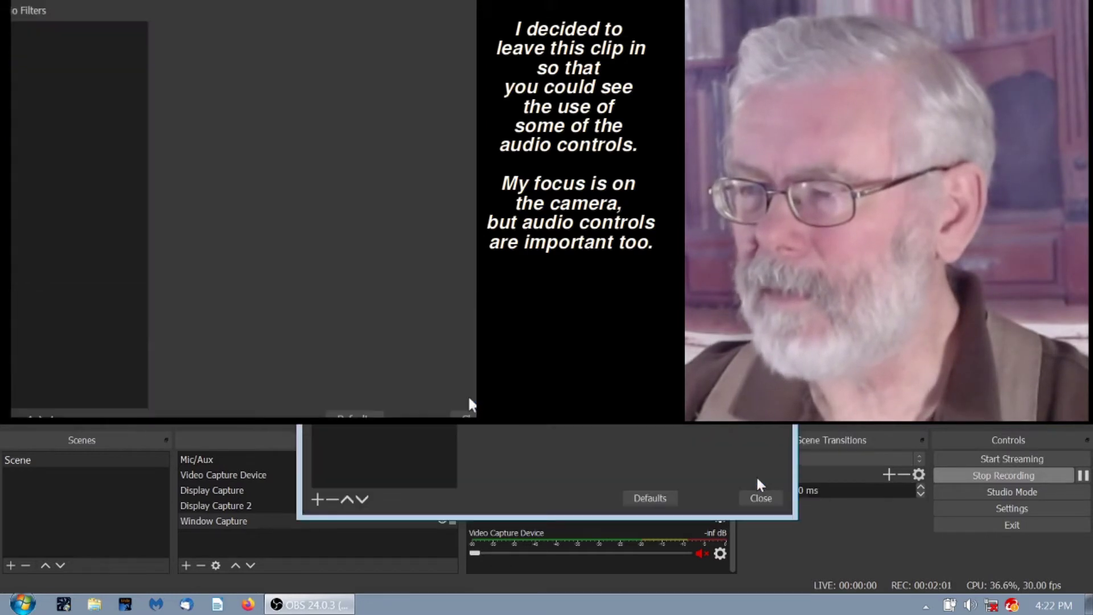
click(316, 499)
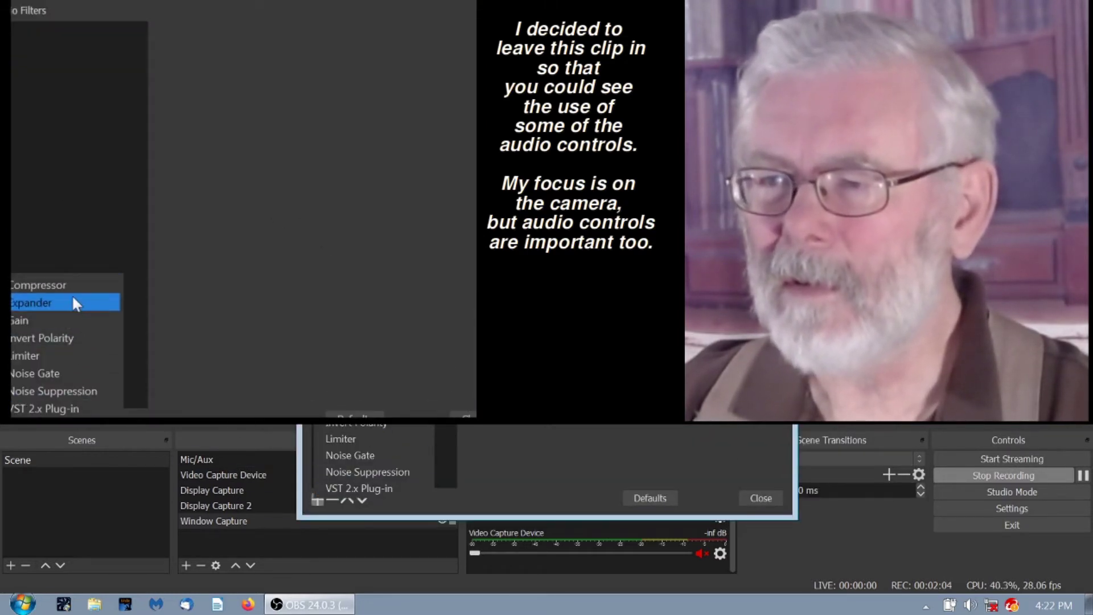
click(70, 278)
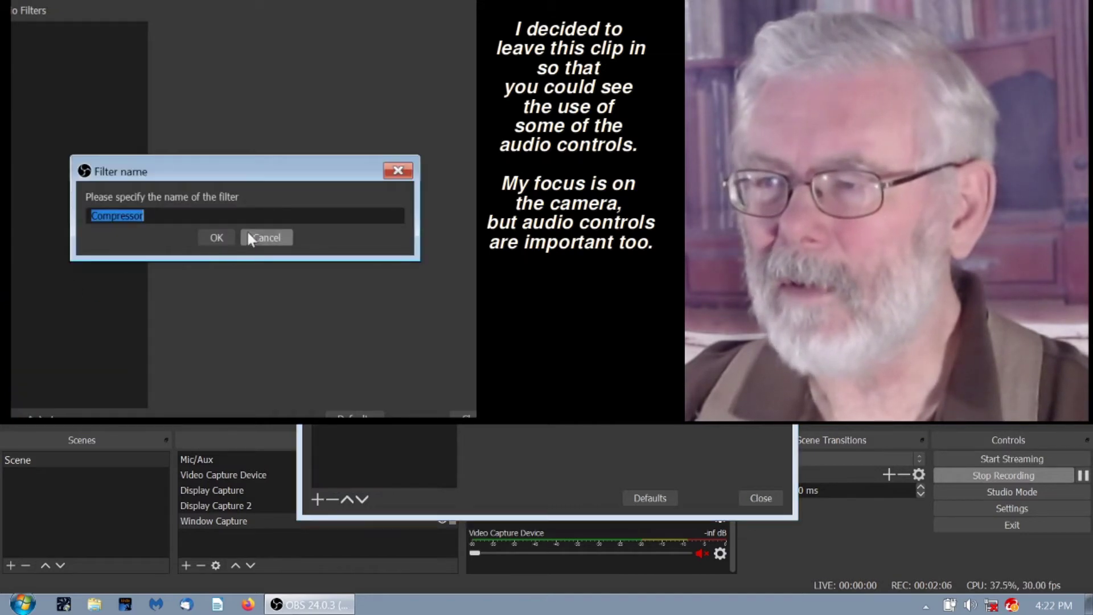
click(218, 239)
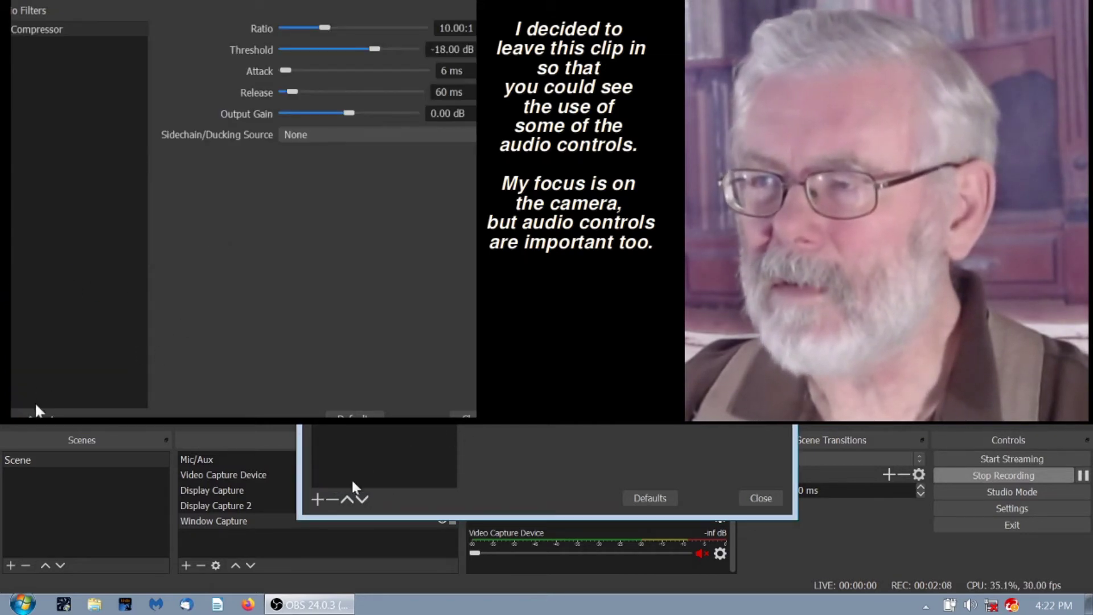
Step: Add a Noise Suppression filter to Mic/Aux with a suppression level of -20 dB and close the filters
click(317, 499)
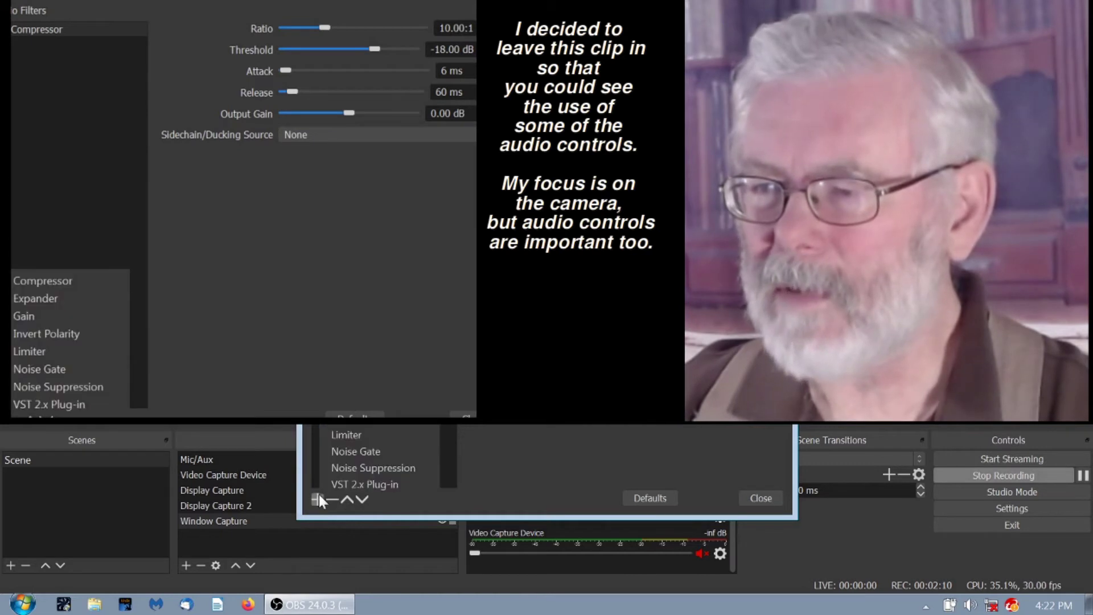
click(69, 392)
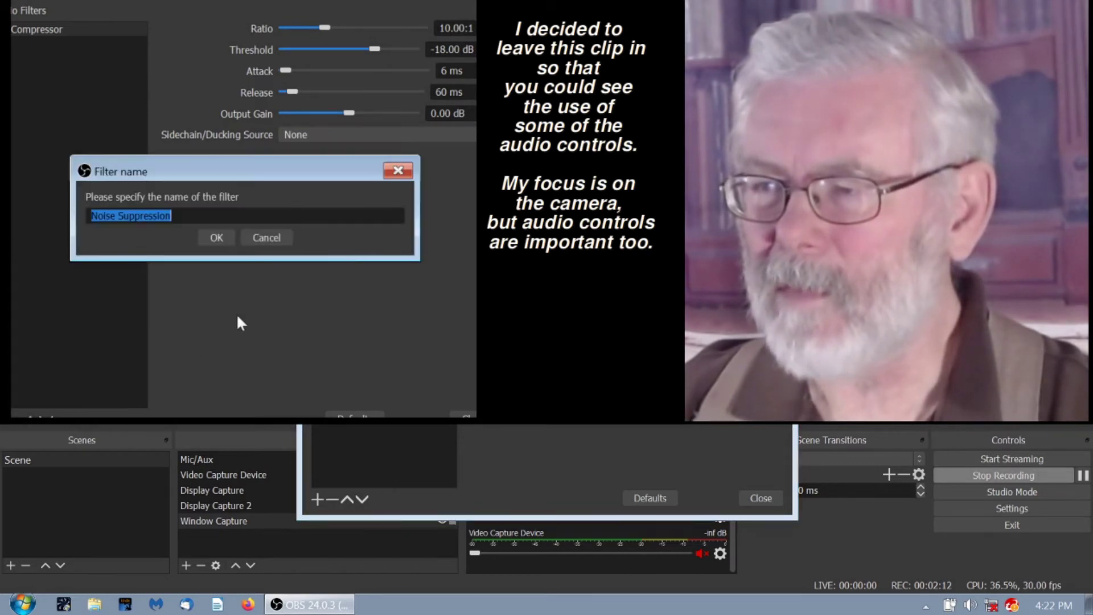
click(233, 237)
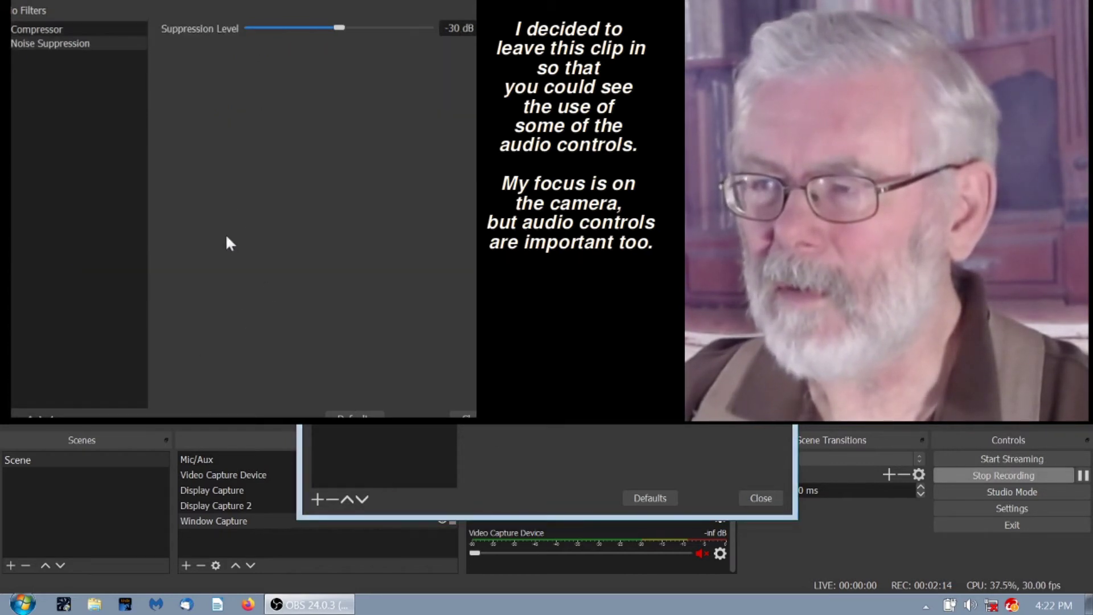
double_click(454, 27)
text(20)
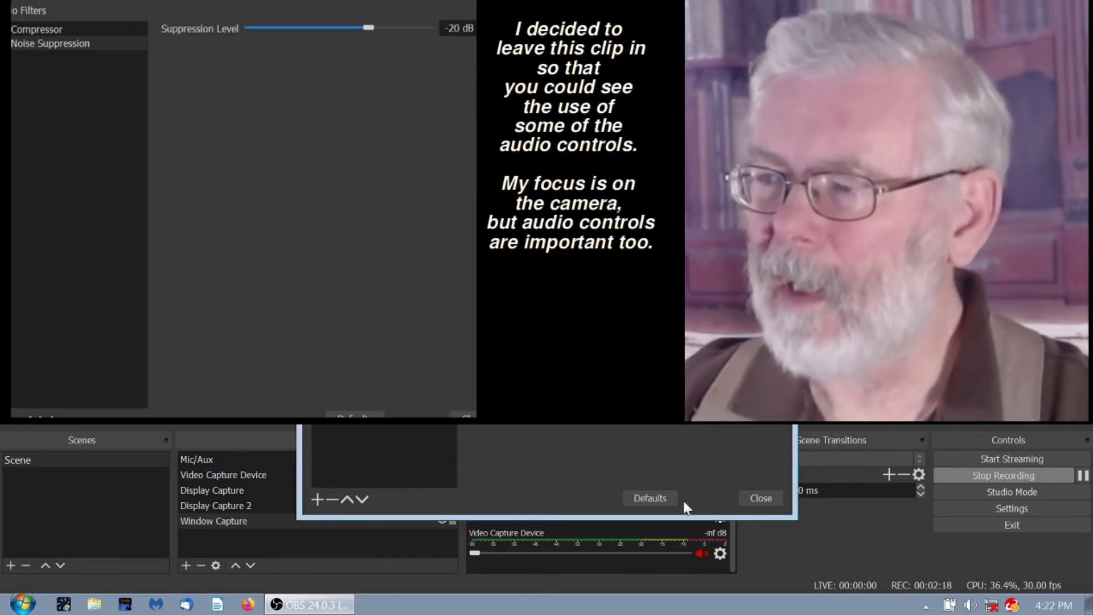
click(760, 499)
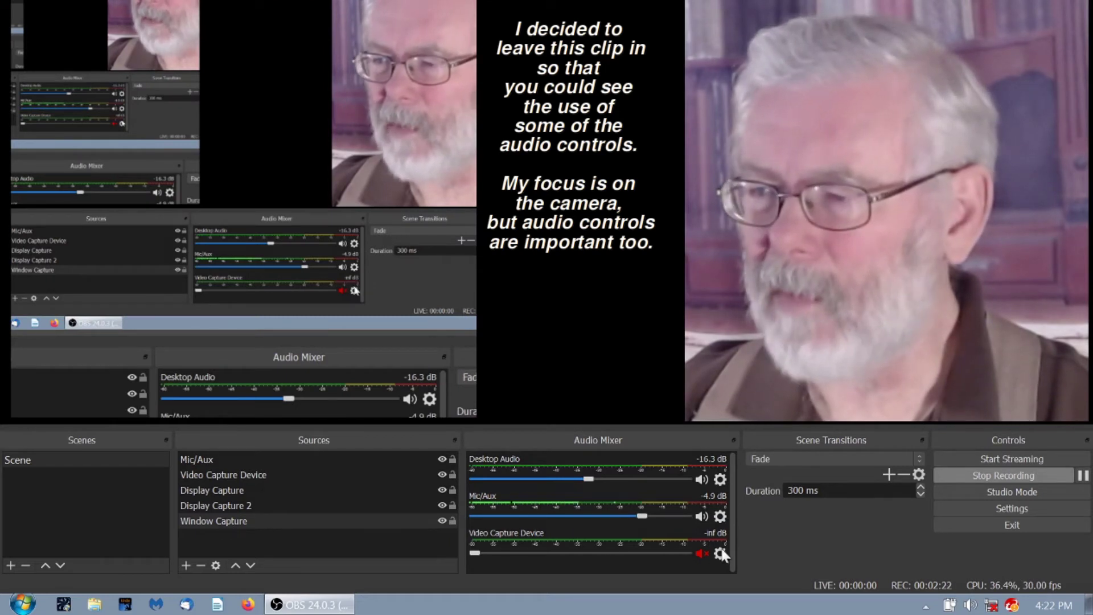
Step: Reopen the Mic/Aux filters, add a Gain filter set to 5 dB and close the filters window
click(719, 517)
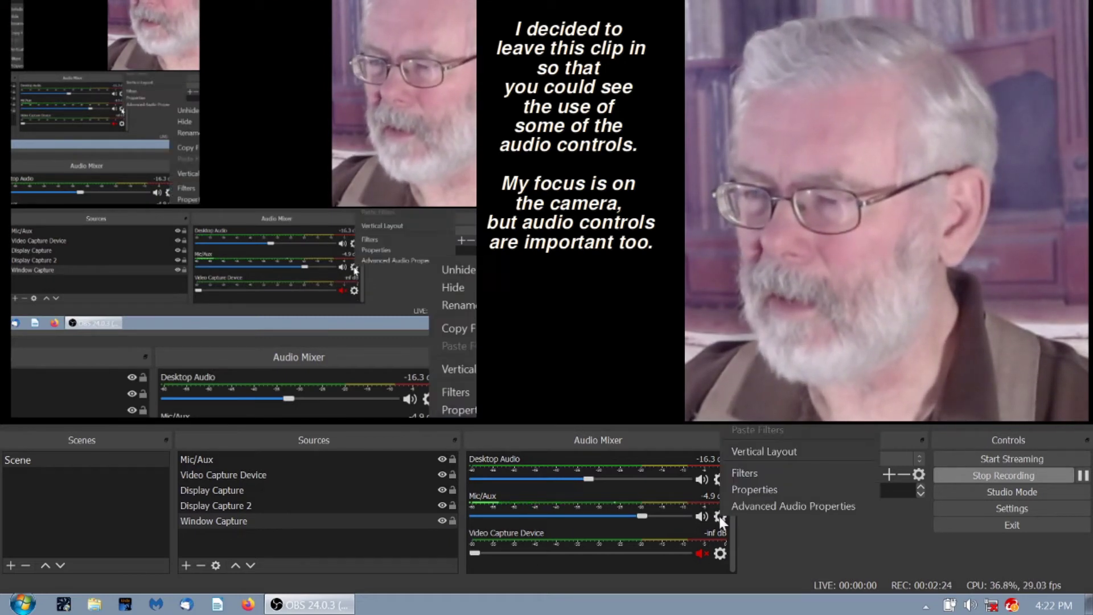
click(773, 474)
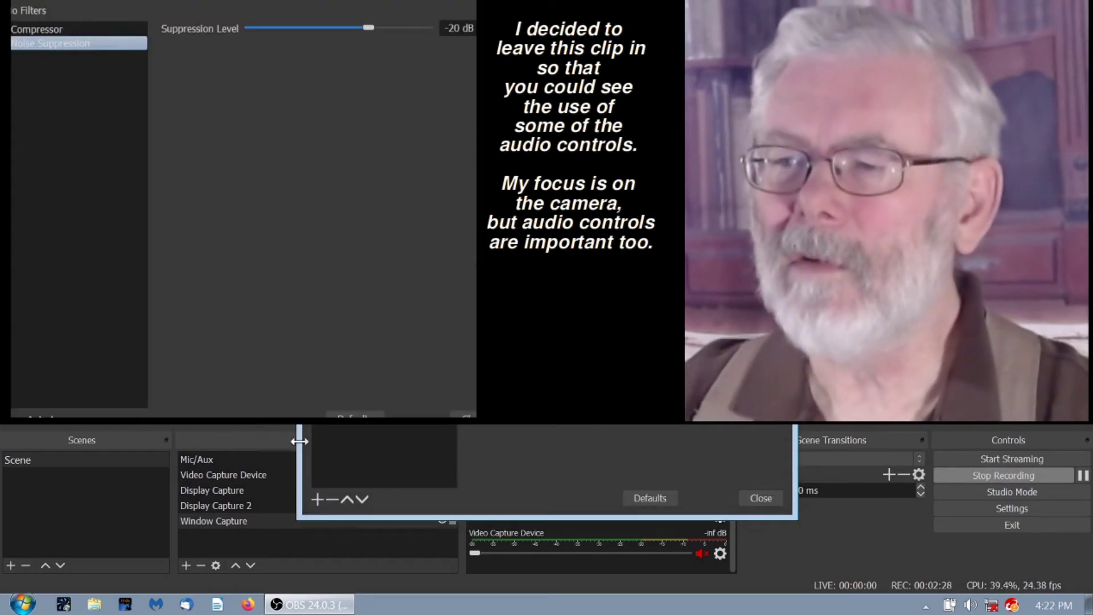
click(317, 500)
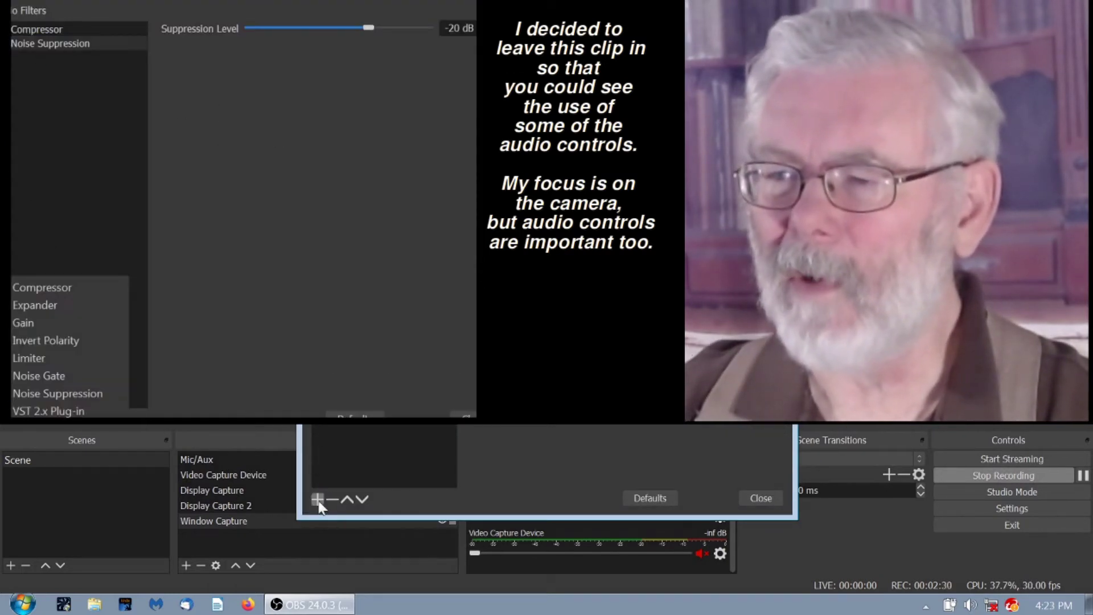
click(62, 325)
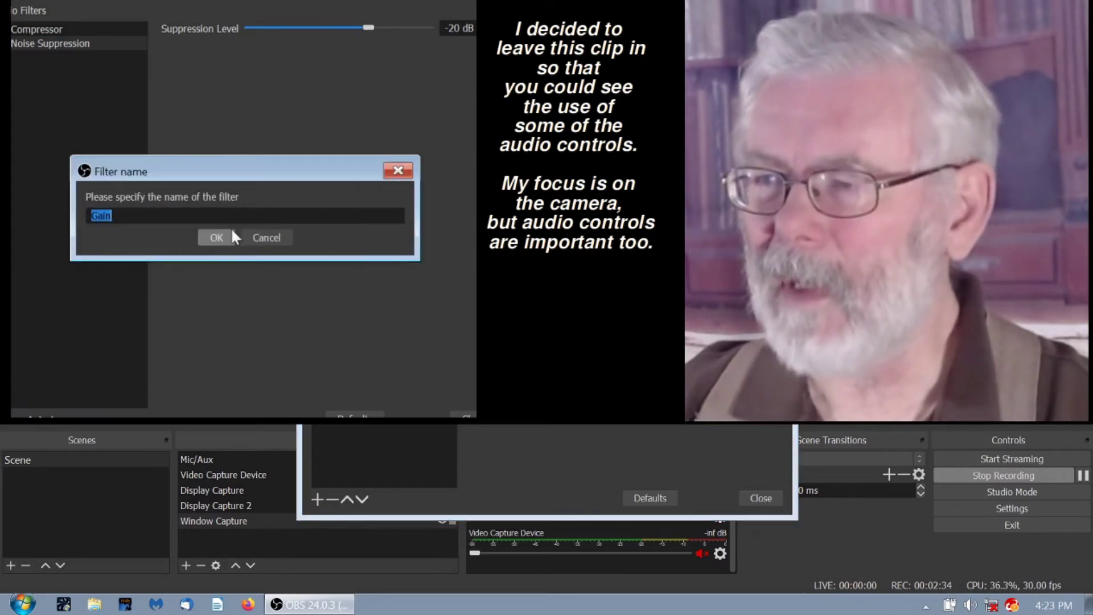
click(215, 238)
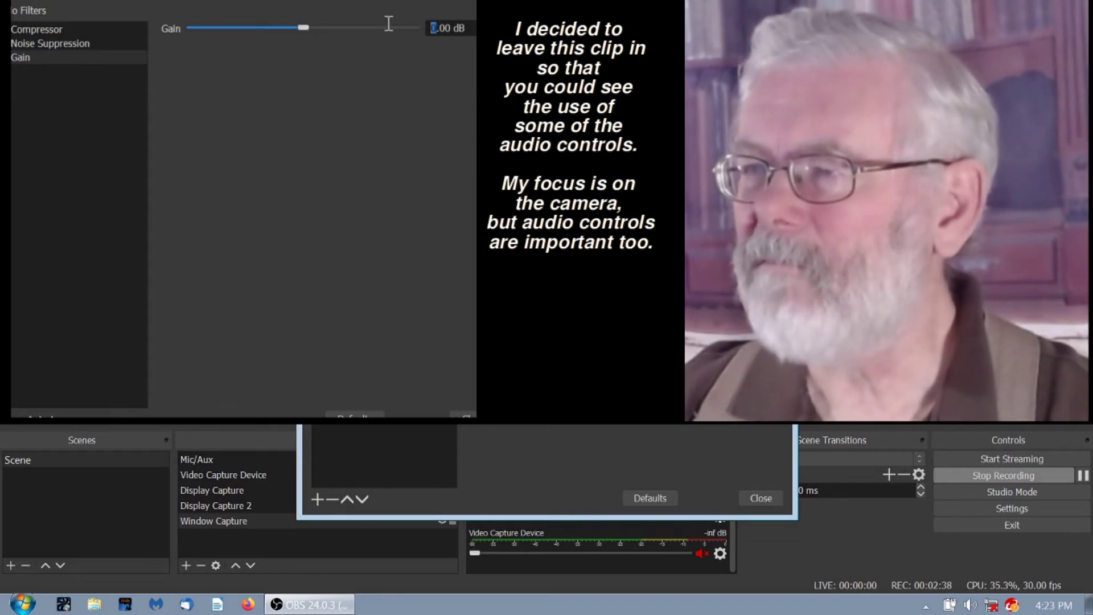
text(5)
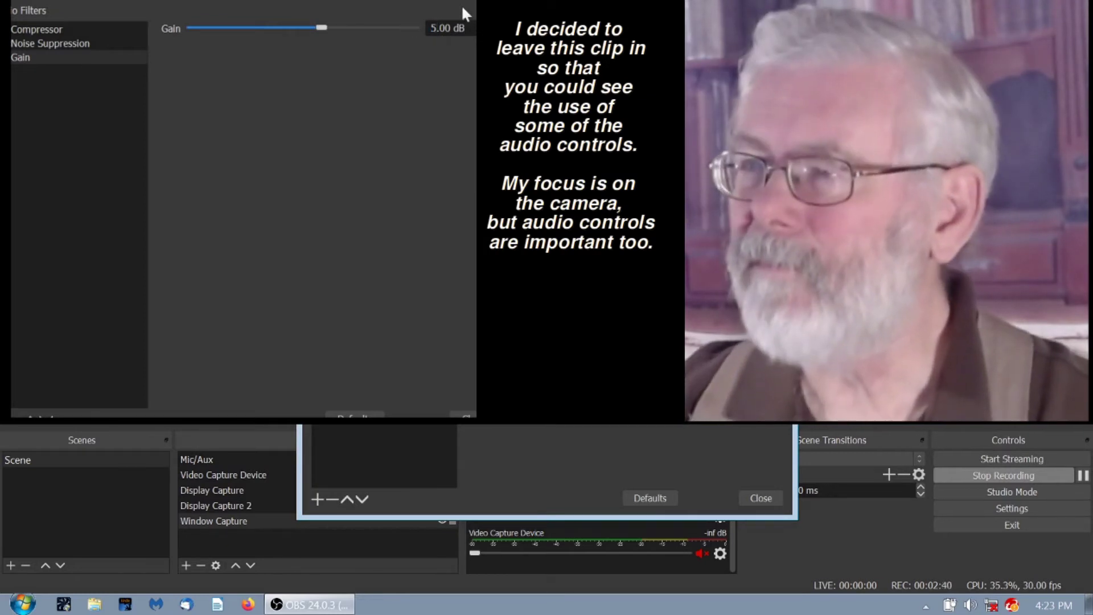
click(762, 498)
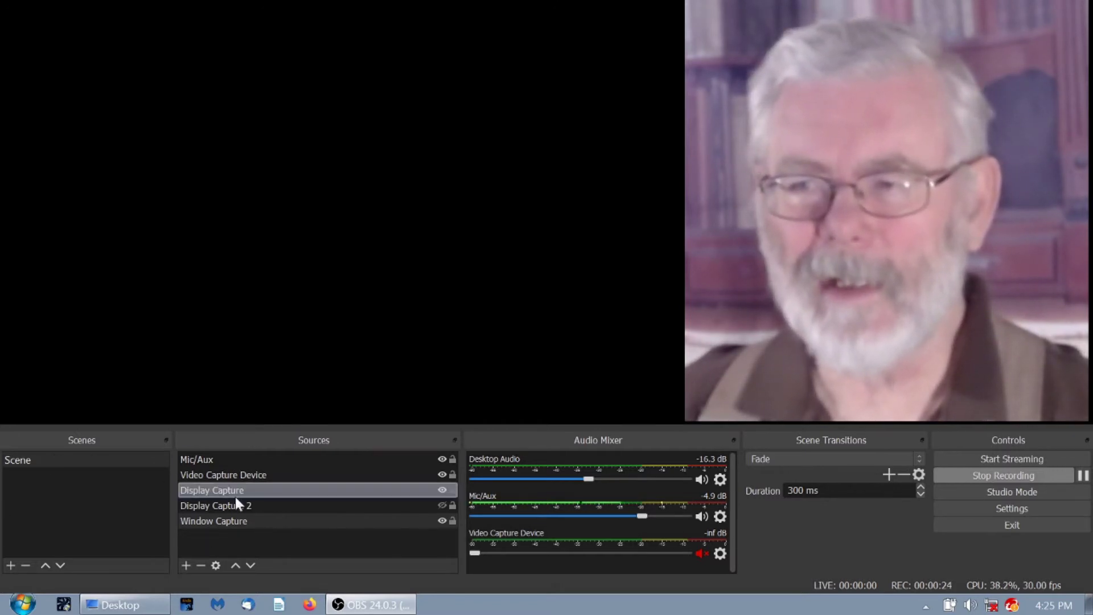
Step: Go through the scene's sources one by one, including Mic/Aux, Video Capture Device, and the display and window captures
click(271, 507)
click(271, 519)
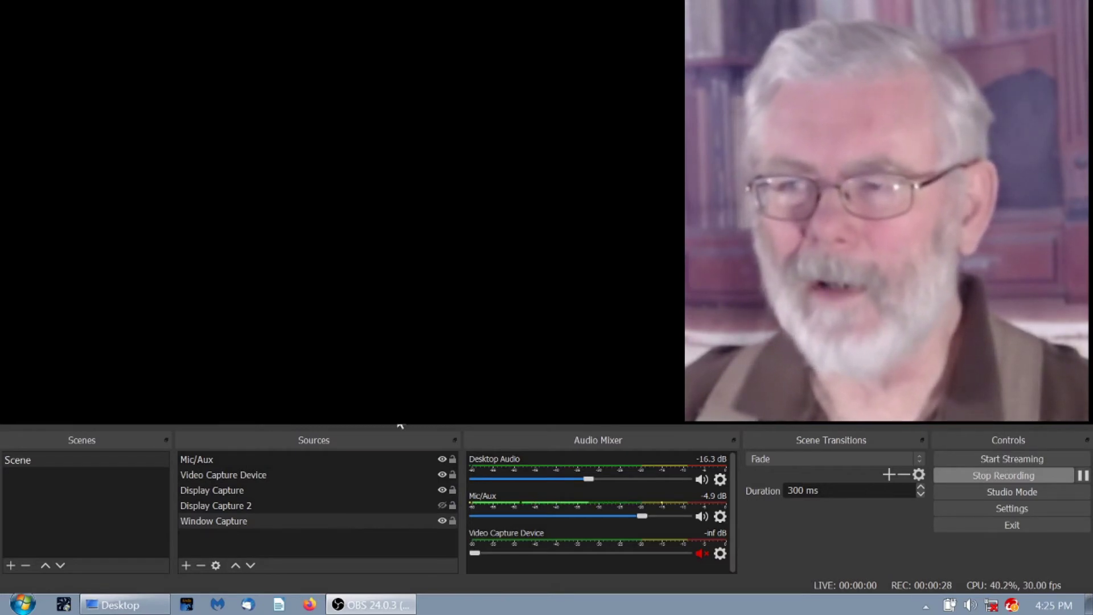
click(234, 460)
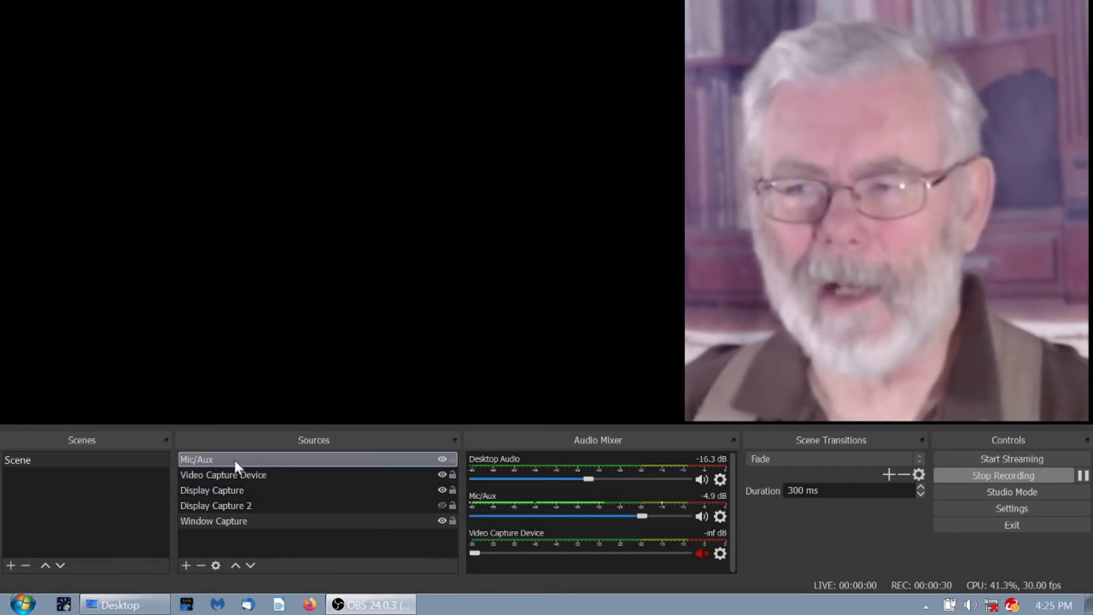
click(240, 475)
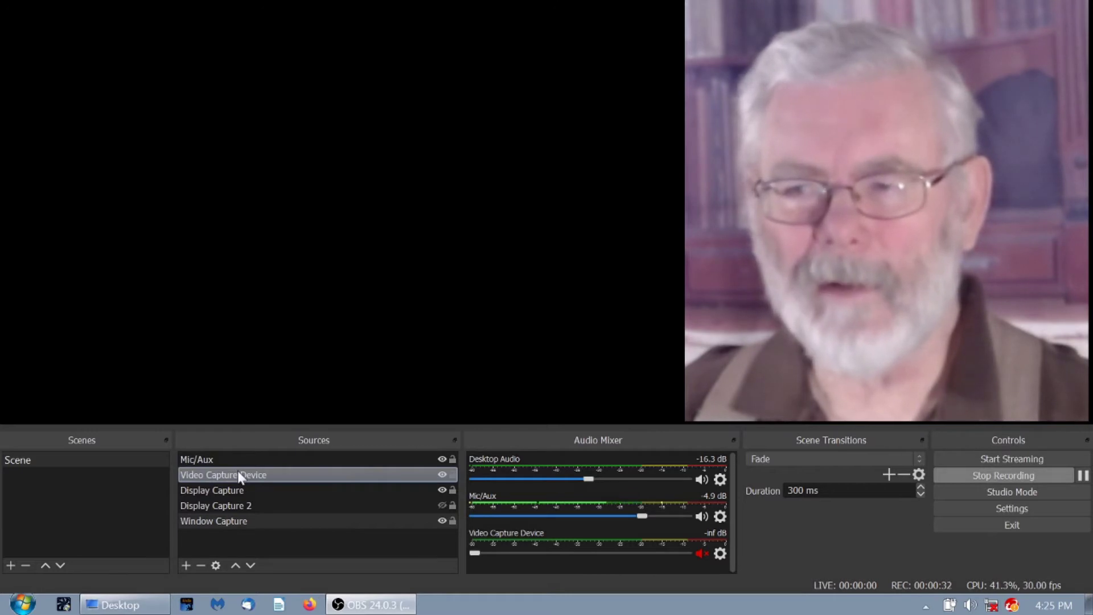
click(235, 485)
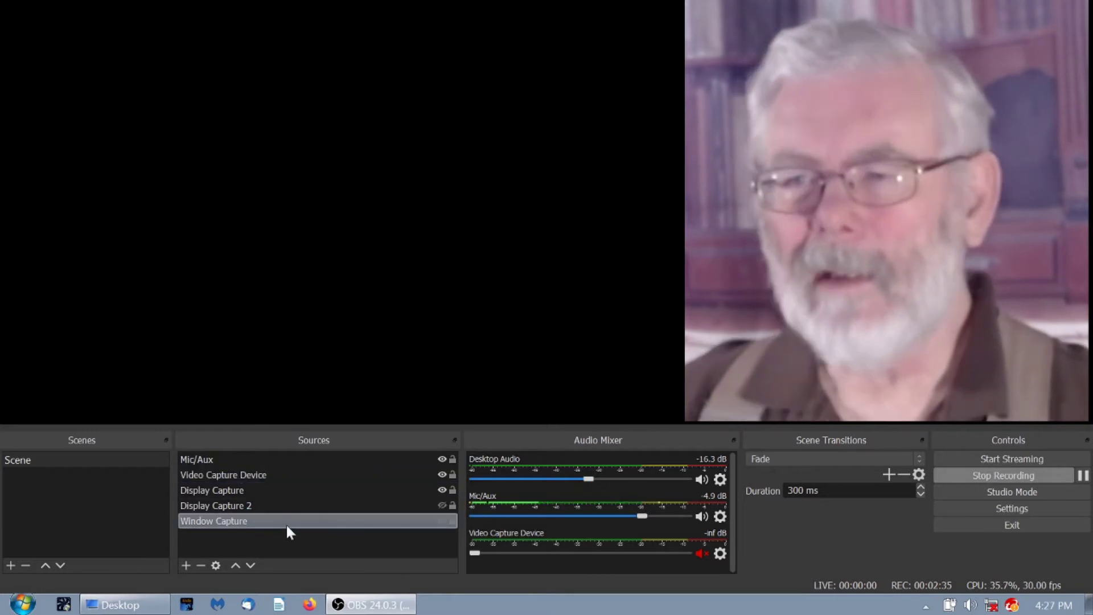
click(282, 503)
click(276, 490)
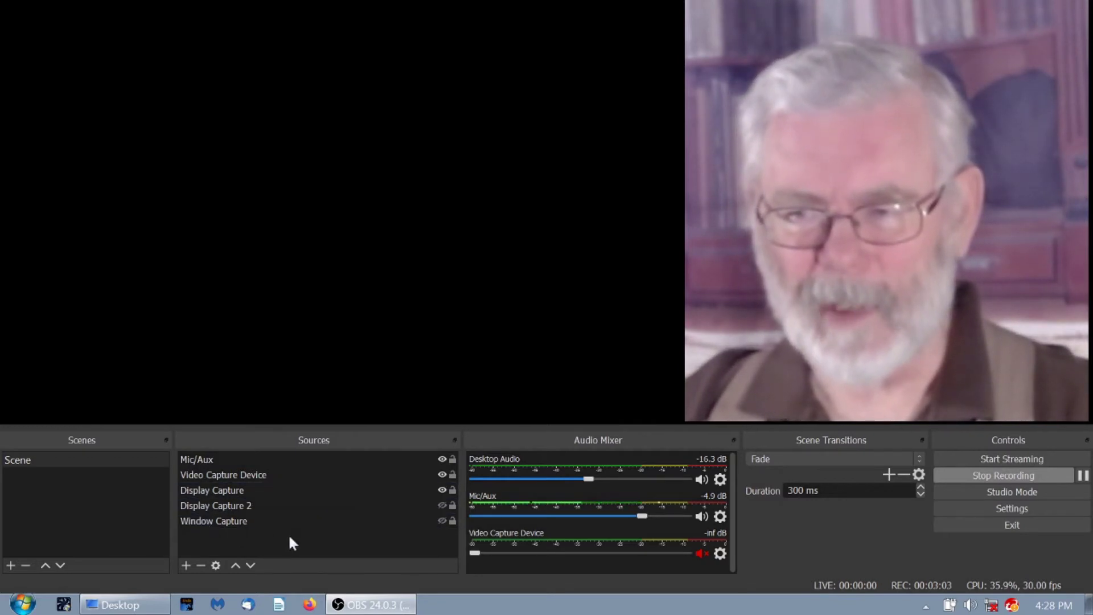
Step: Check the display options in the Display Capture properties, keeping Display 1: 1920x1080 @ 0,0 (Primary Monitor)
right_click(275, 494)
click(298, 483)
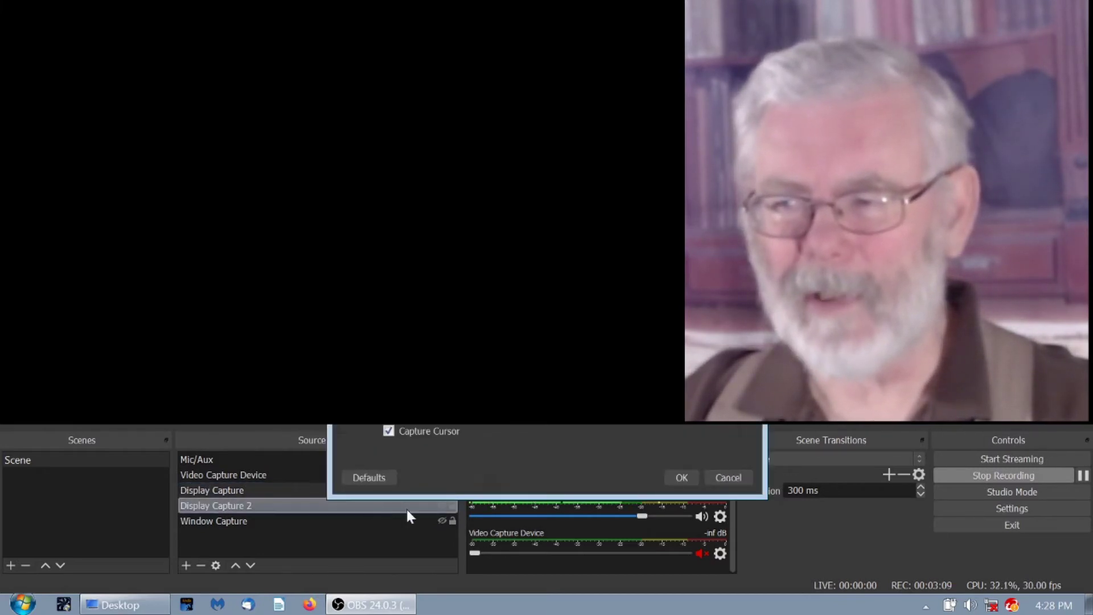
click(420, 307)
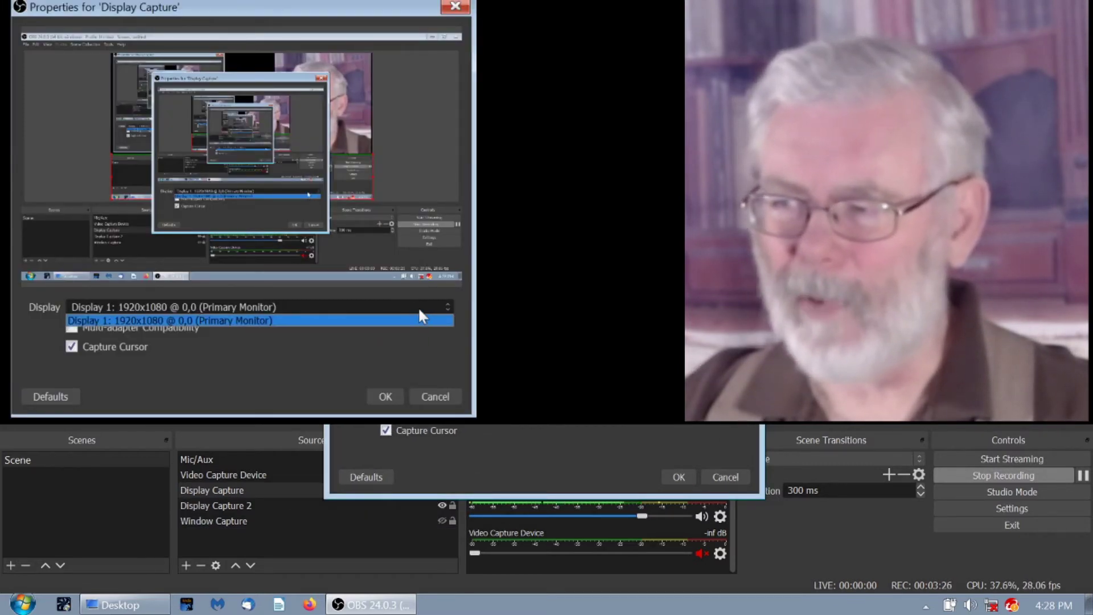
click(419, 312)
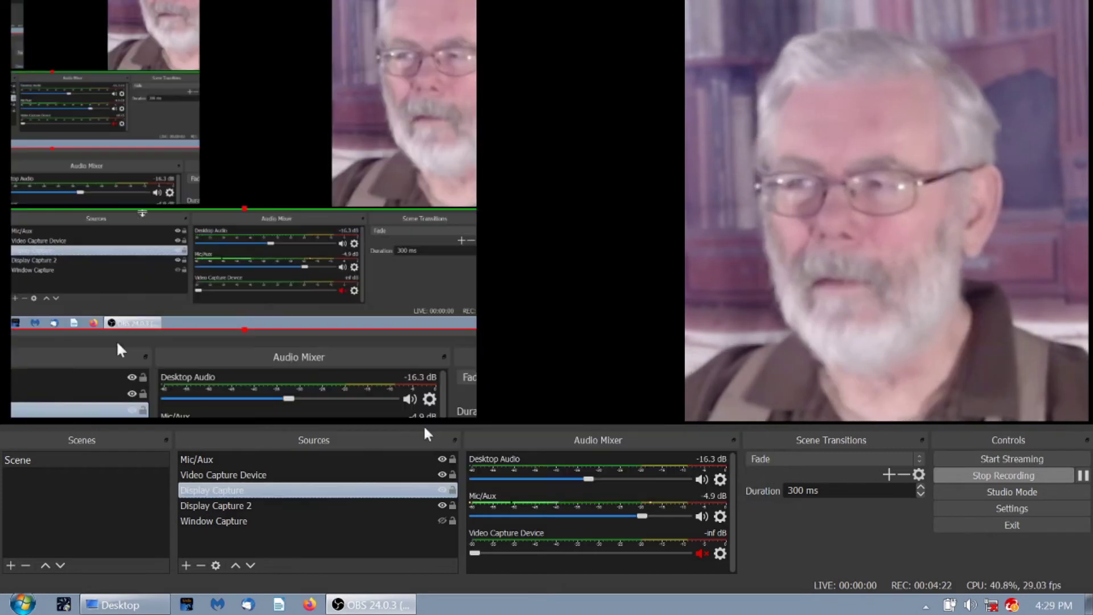
Step: Open the Video Capture Device properties and review its device, resolution, FPS, video format, color, buffering and audio output settings
click(226, 475)
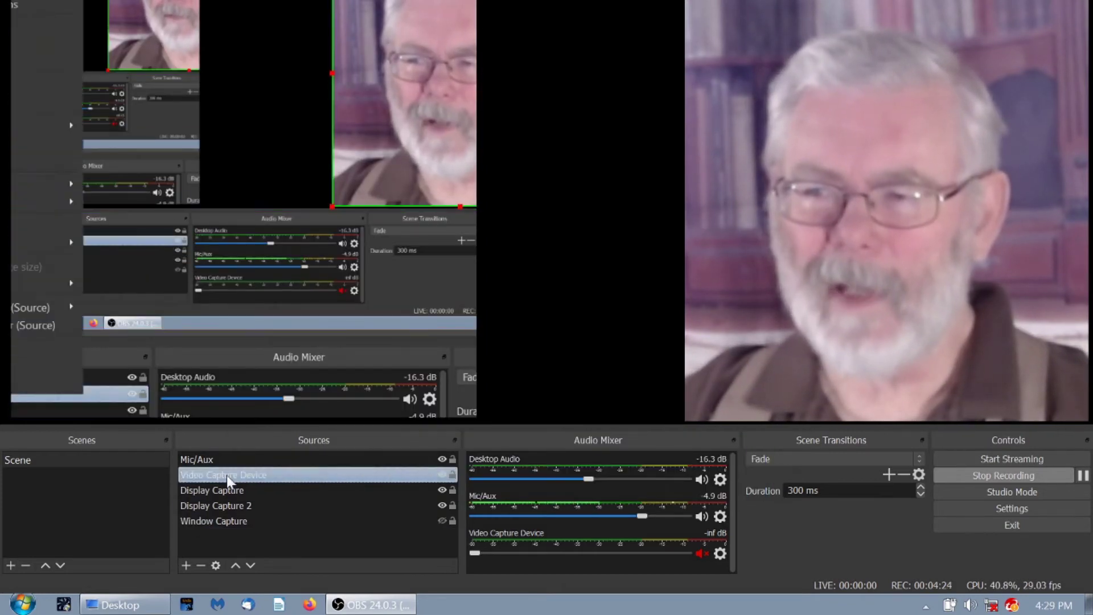
right_click(227, 474)
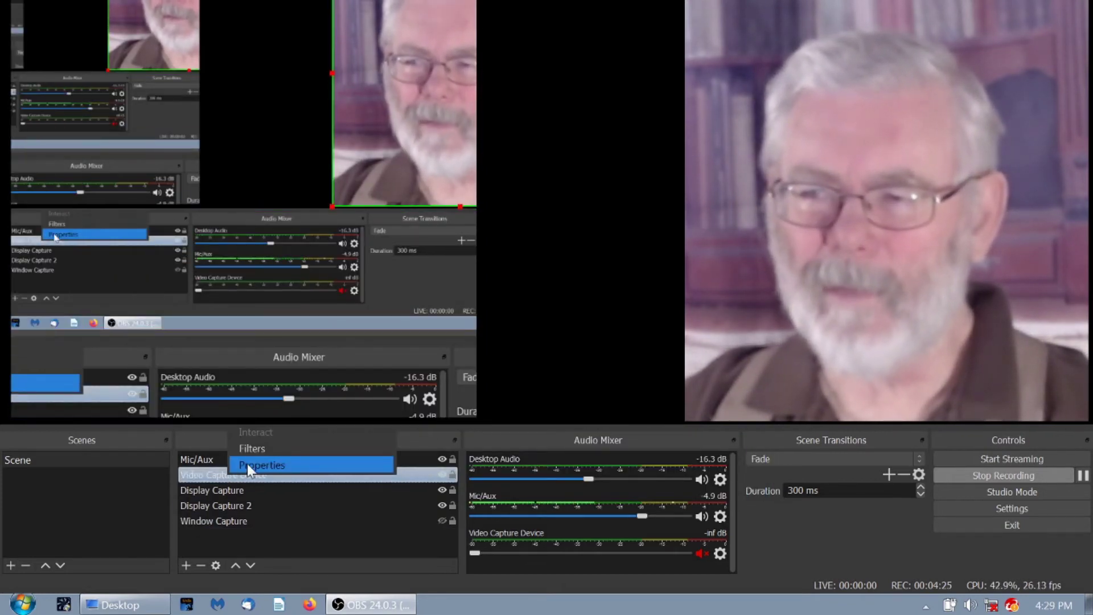
click(247, 465)
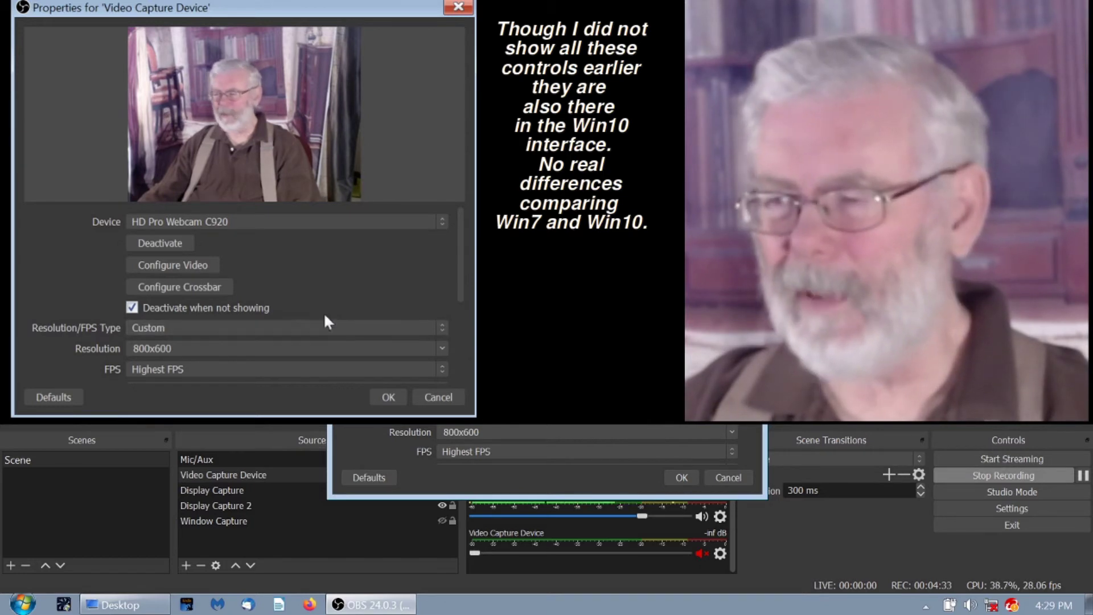
scroll(317, 310, down, 1)
scroll(320, 319, down, 3)
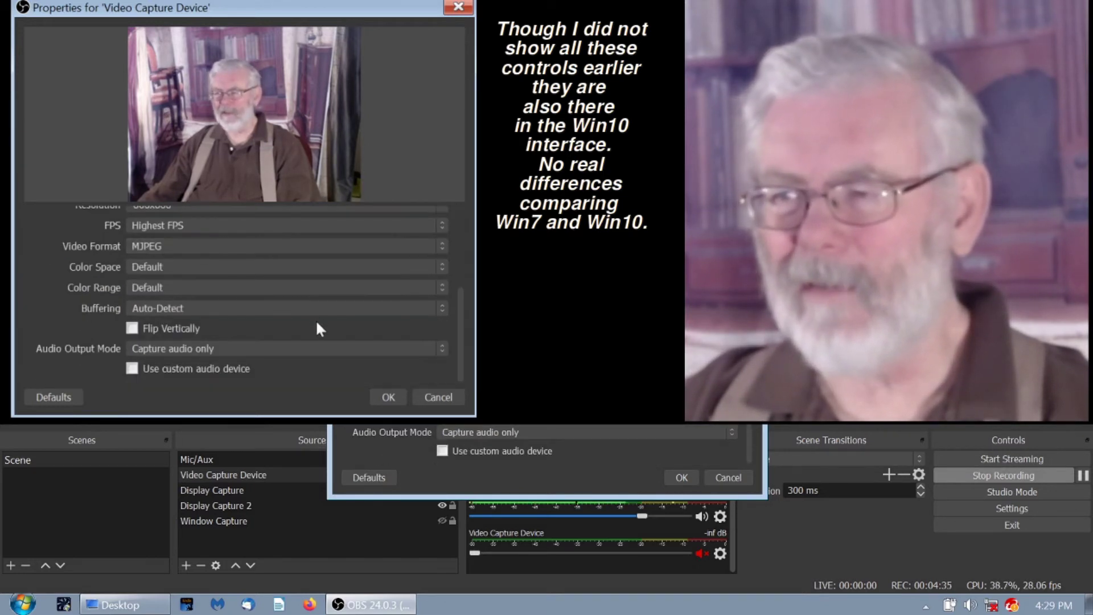
scroll(314, 323, up, 4)
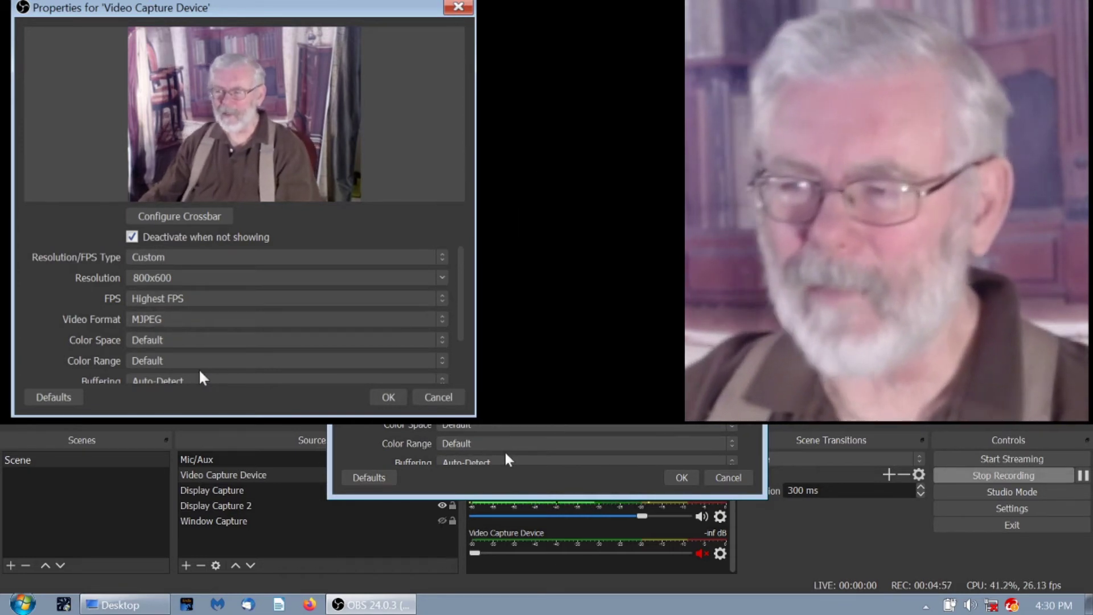
scroll(194, 357, down, 3)
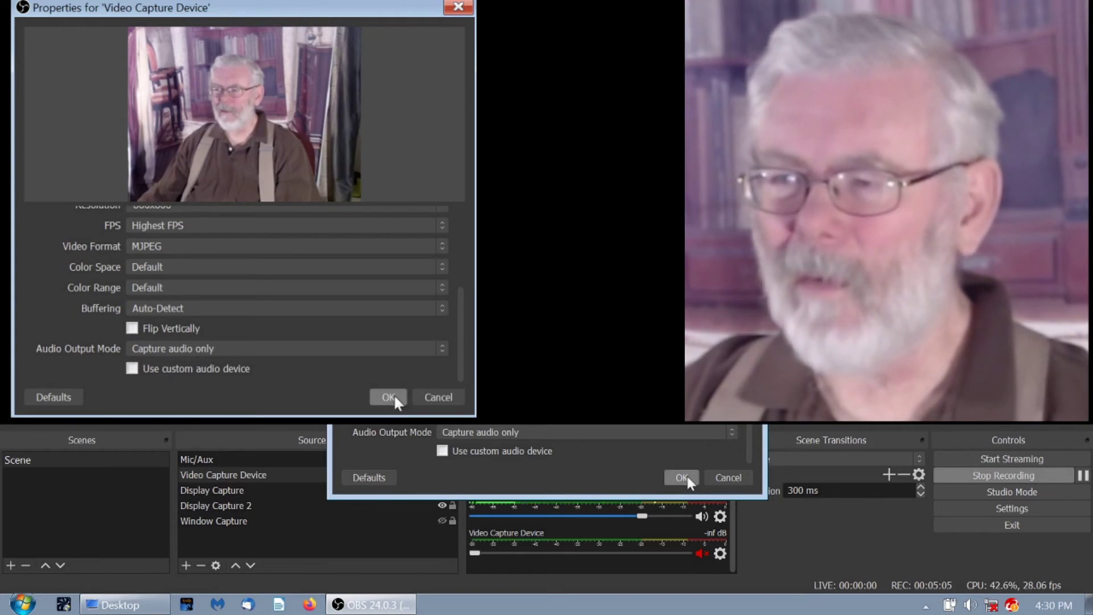
scroll(565, 427, up, 5)
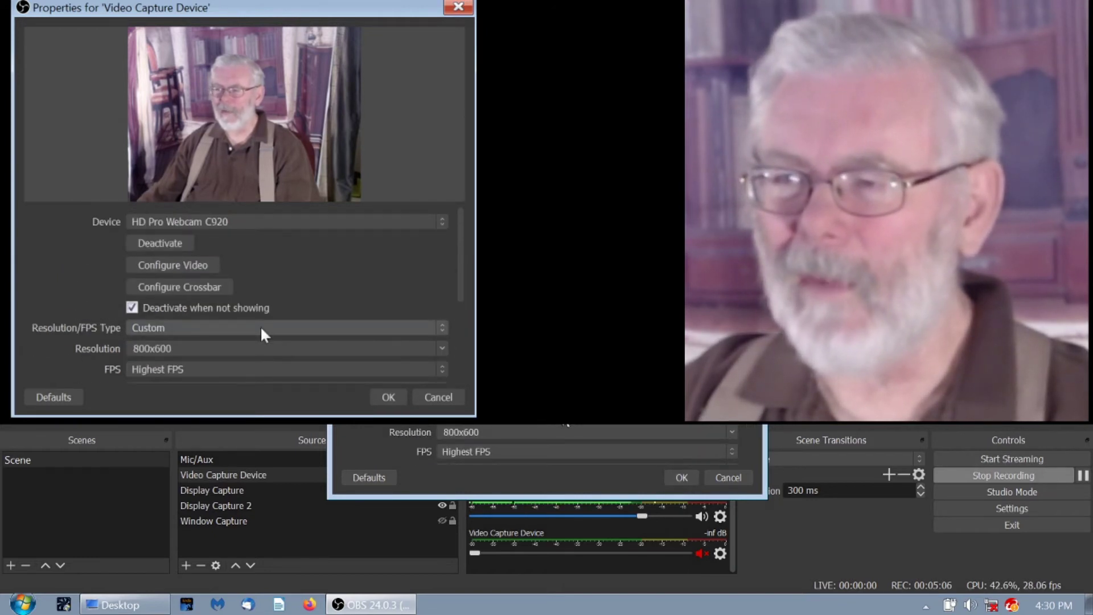
Step: Open the webcam's video configuration and set the brightness to 96 in the Video Proc Amp settings
click(180, 264)
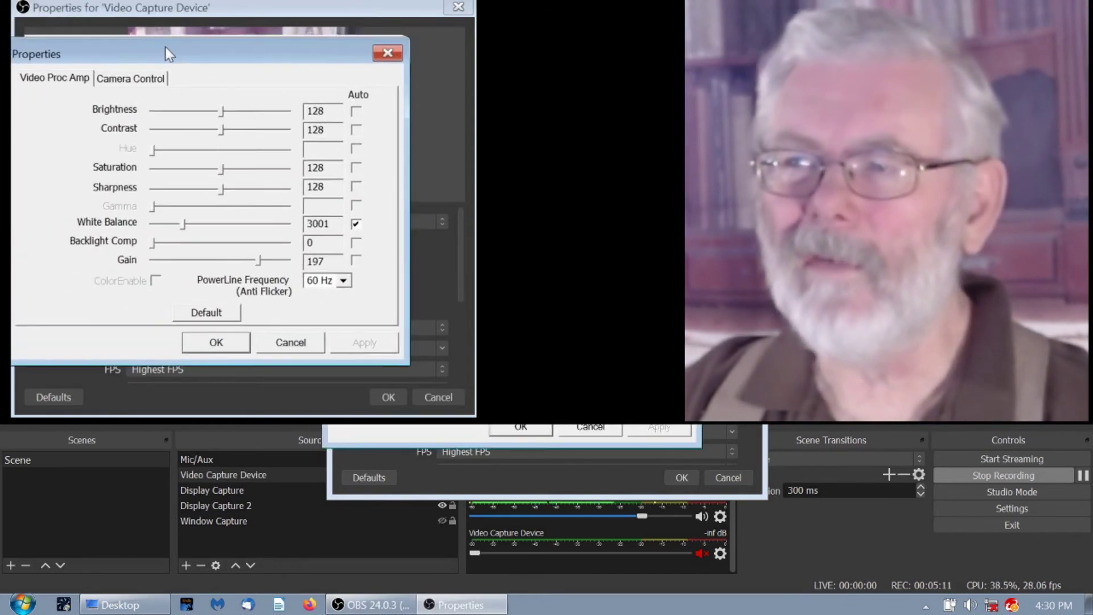
drag(165, 47, 183, 11)
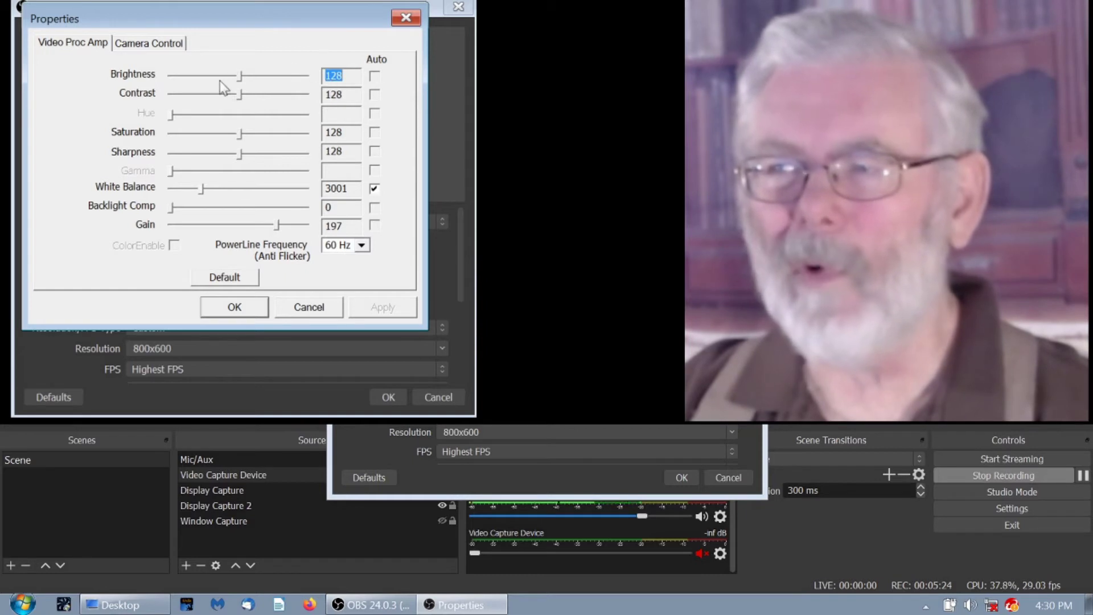
drag(238, 77, 220, 78)
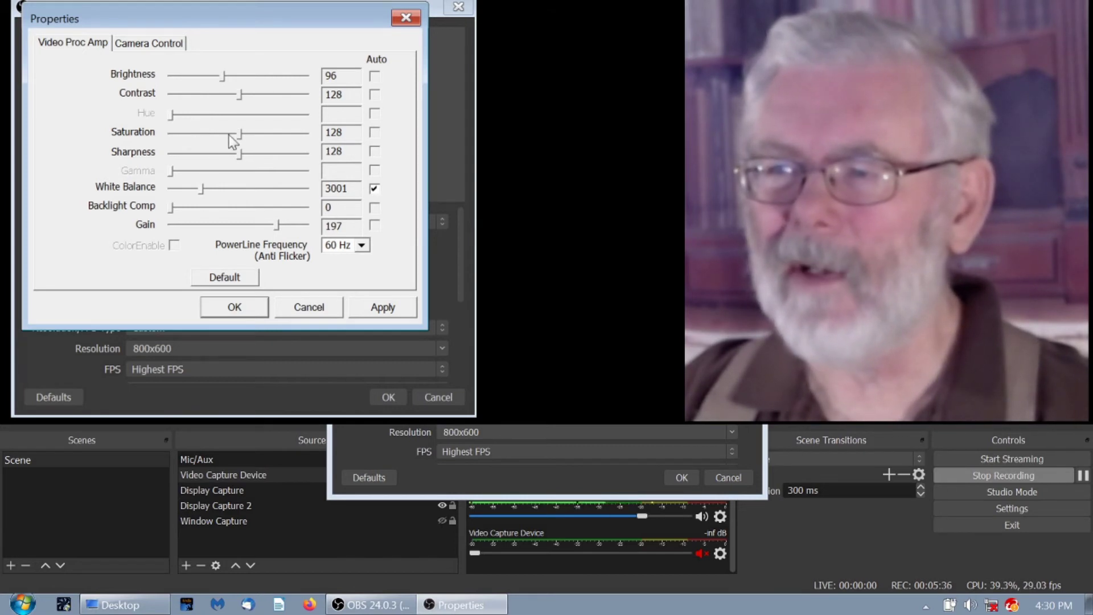
Step: Set the webcam's saturation to 103 and its sharpness to 162
drag(240, 132, 227, 135)
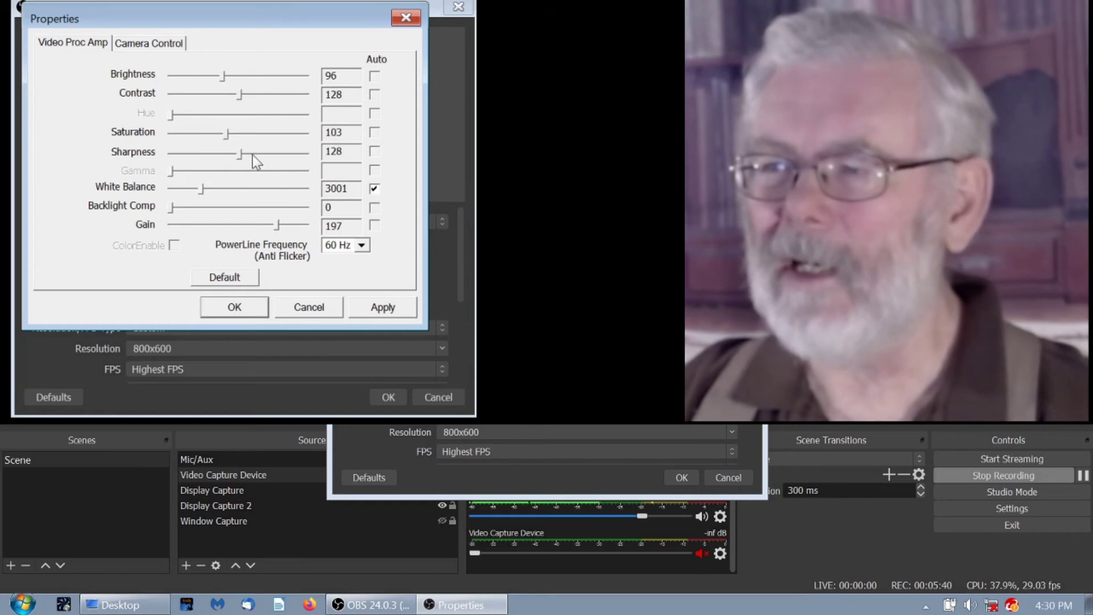
drag(240, 154, 254, 155)
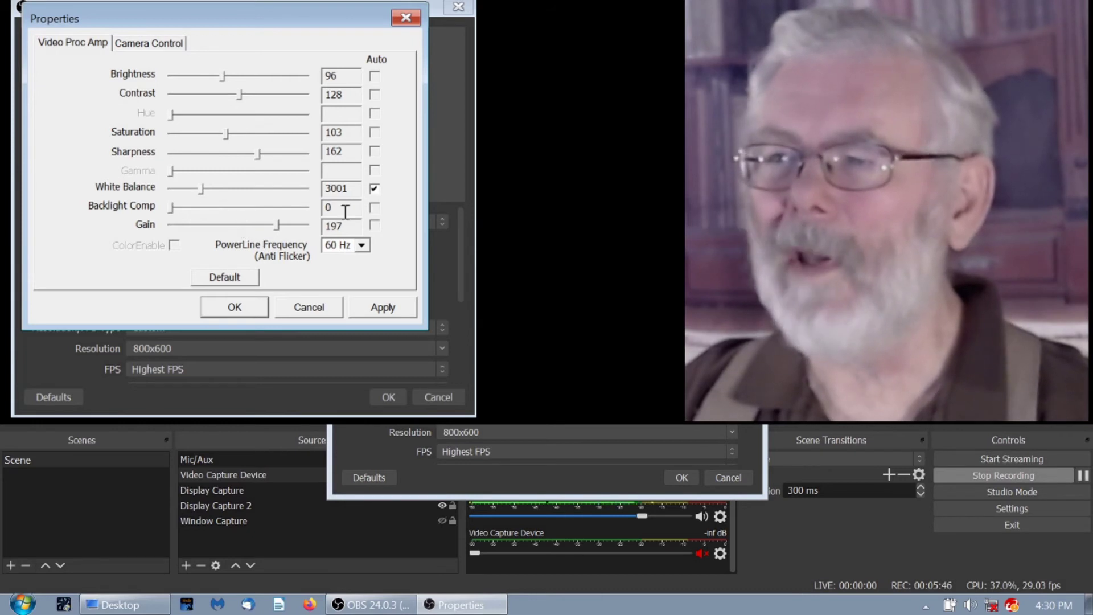
Step: Turn off automatic white balance for the webcam and set the white balance to 3160
click(374, 189)
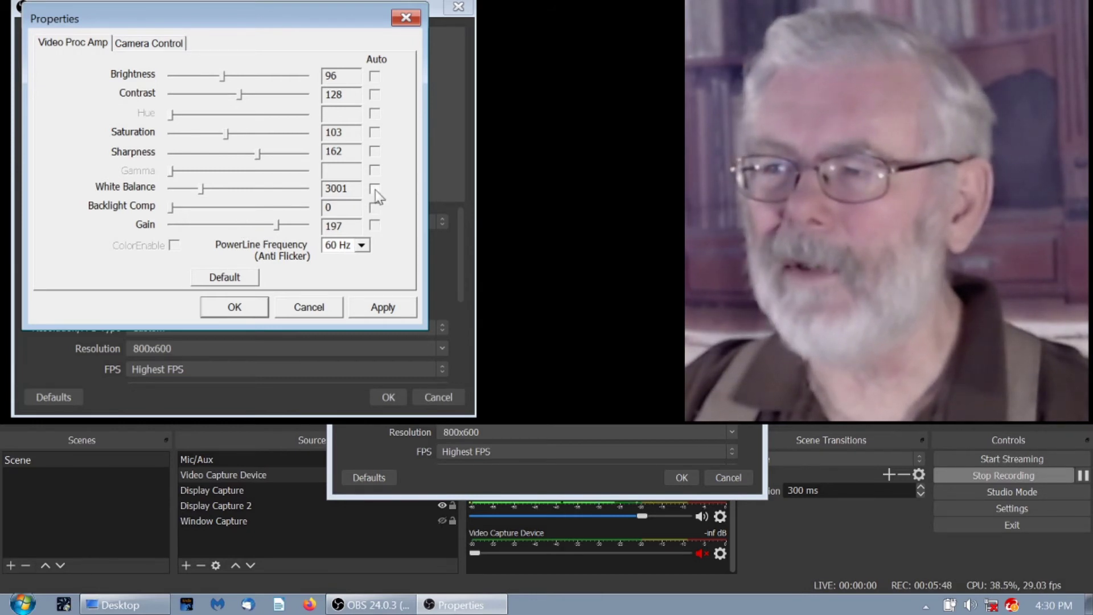
double_click(356, 190)
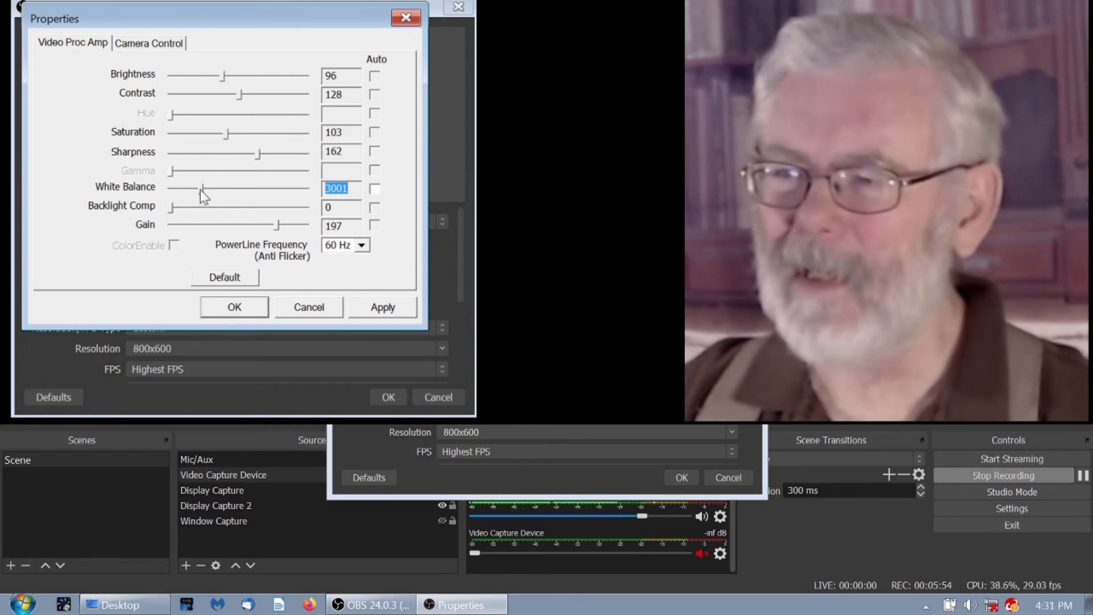
mouse_move(201, 191)
mouse_down()
mouse_move(233, 187)
mouse_move(207, 191)
mouse_up()
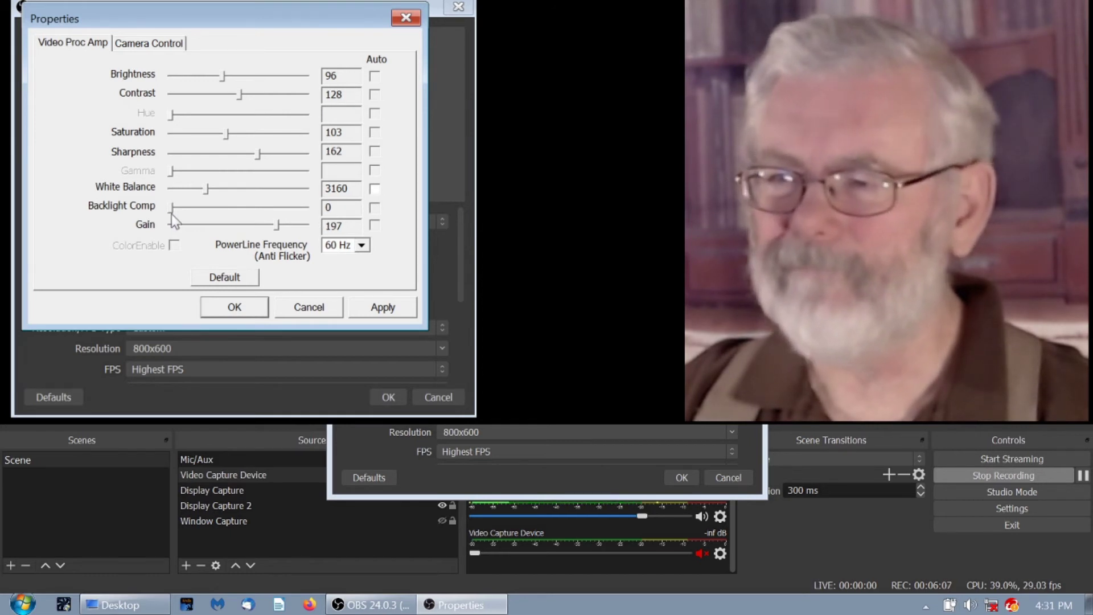
Step: Try the webcam's backlight compensation at 1, return it to 0, and set the gain to 180
drag(171, 209, 271, 210)
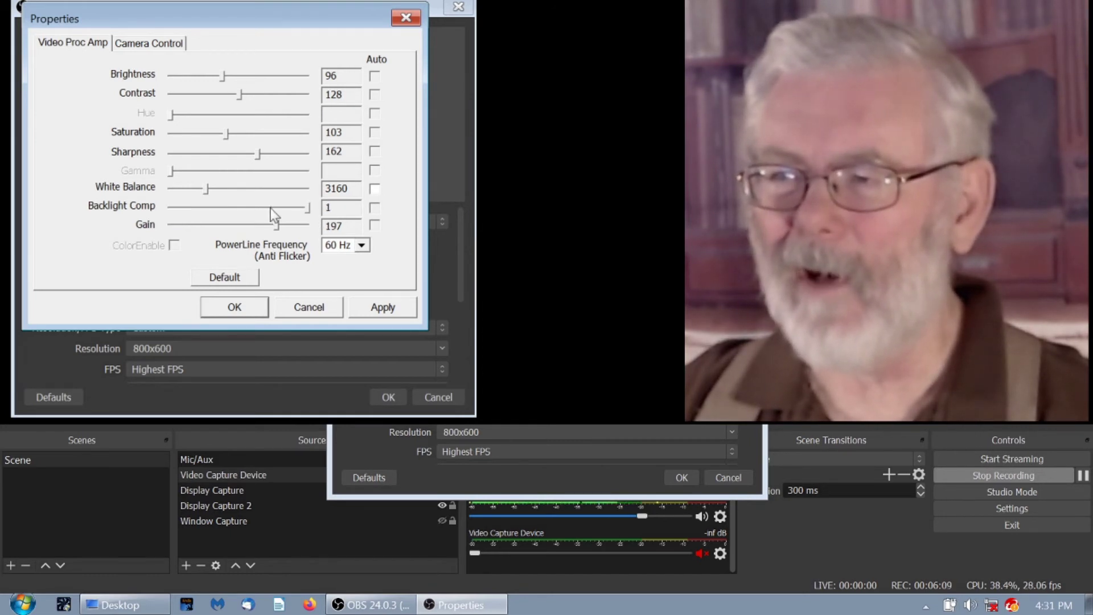
click(223, 208)
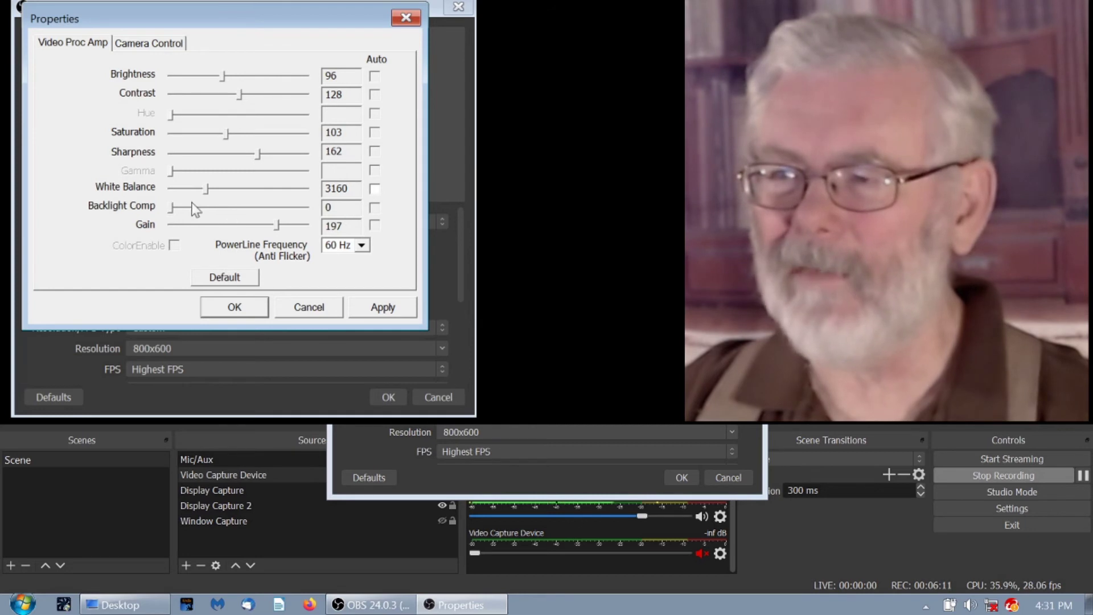
click(250, 225)
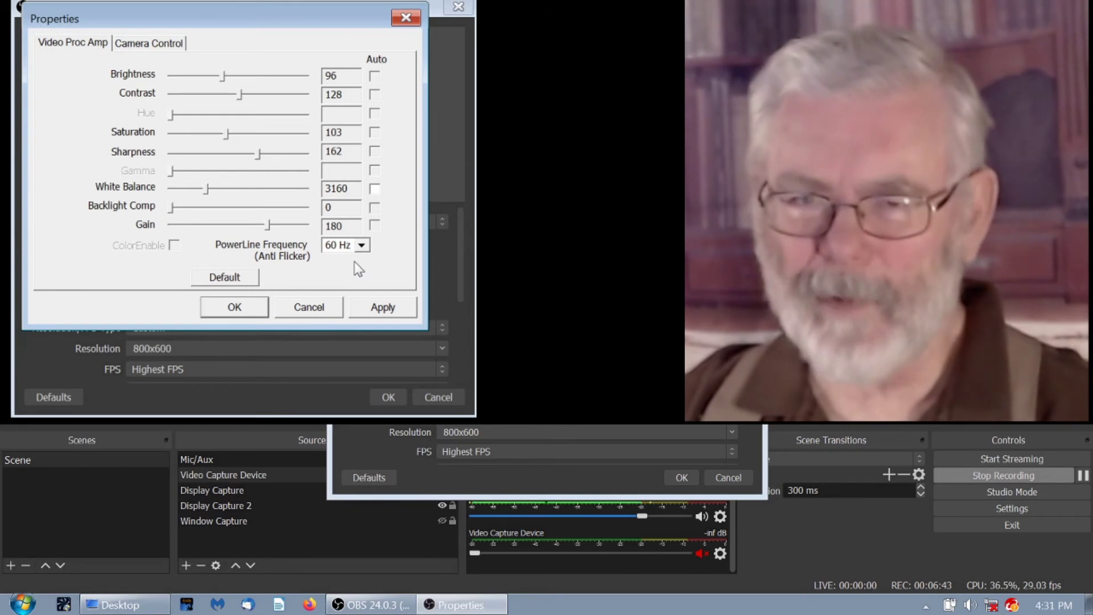
Step: In the webcam's Camera Control settings, keep the zoom at 100, turn off automatic focus and set the focus to 19
click(135, 42)
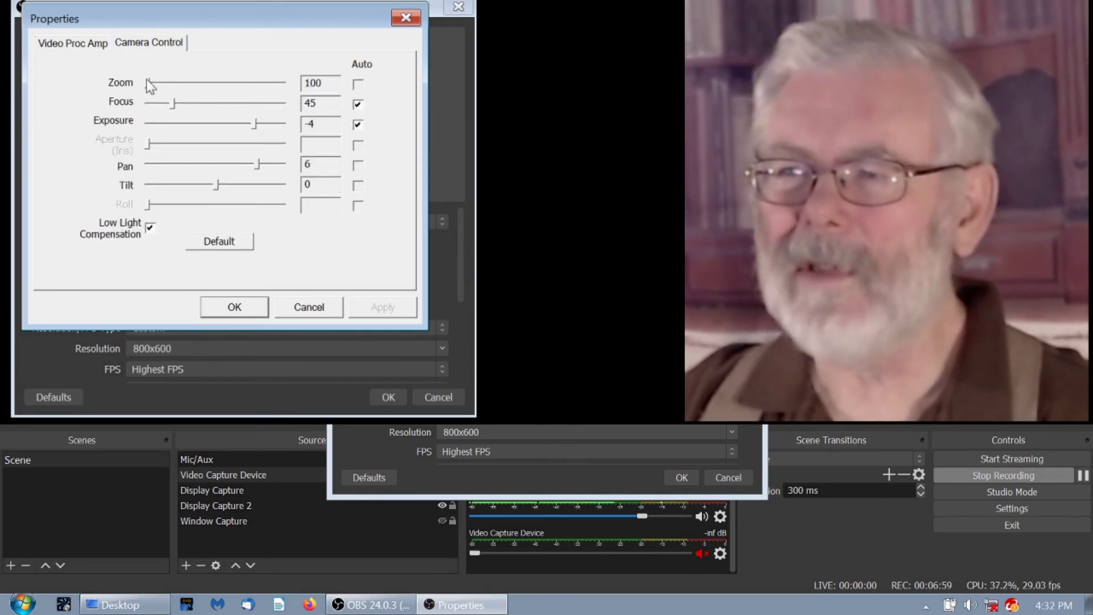
mouse_move(147, 82)
mouse_down()
mouse_move(184, 81)
mouse_move(147, 83)
mouse_up()
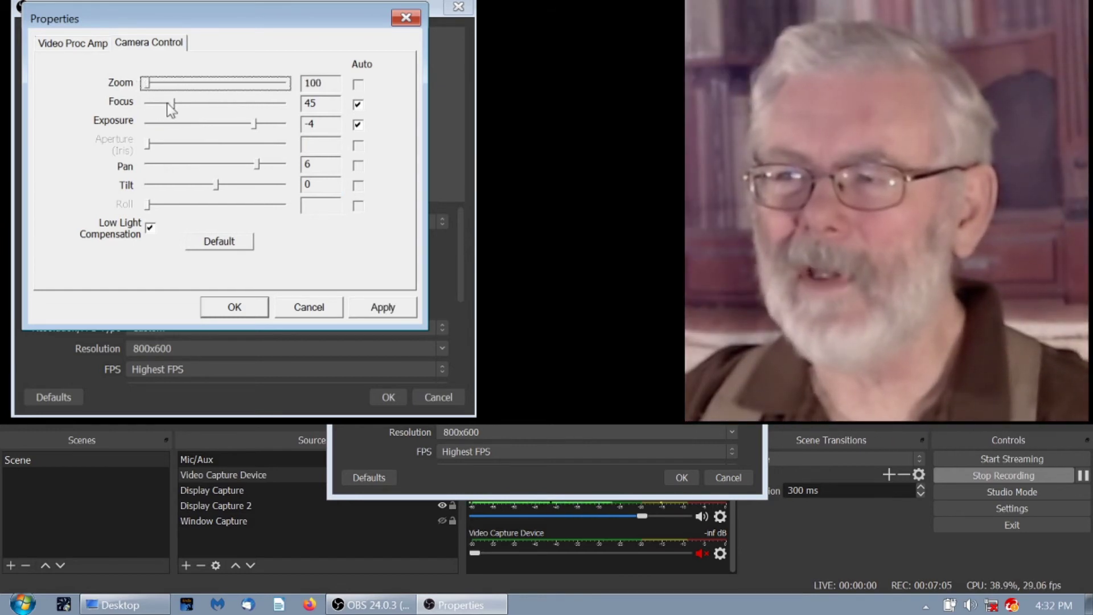
click(359, 105)
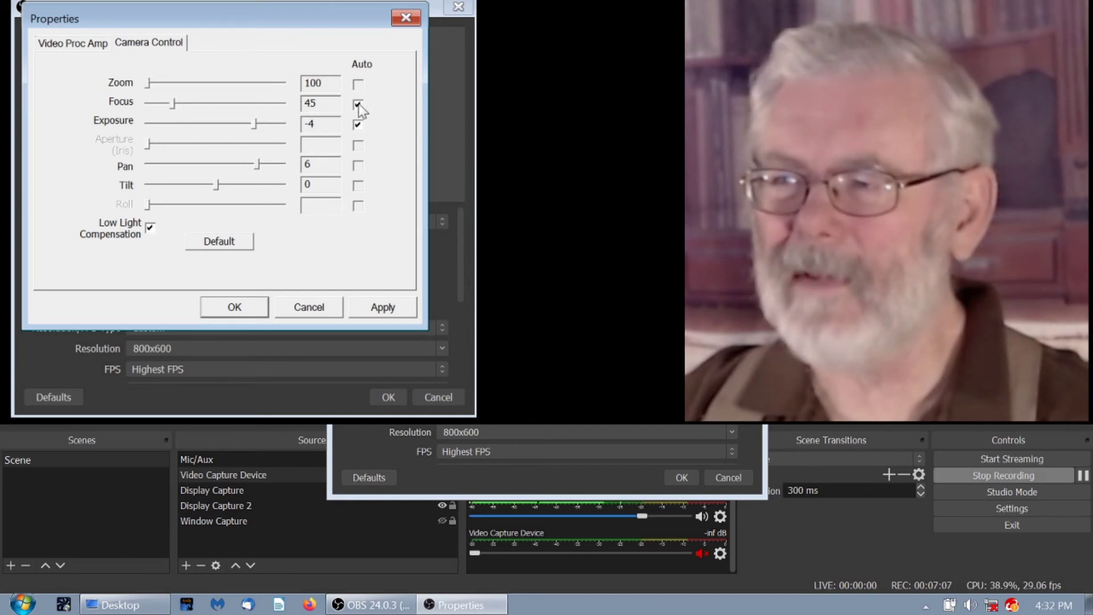
click(171, 102)
drag(171, 102, 159, 103)
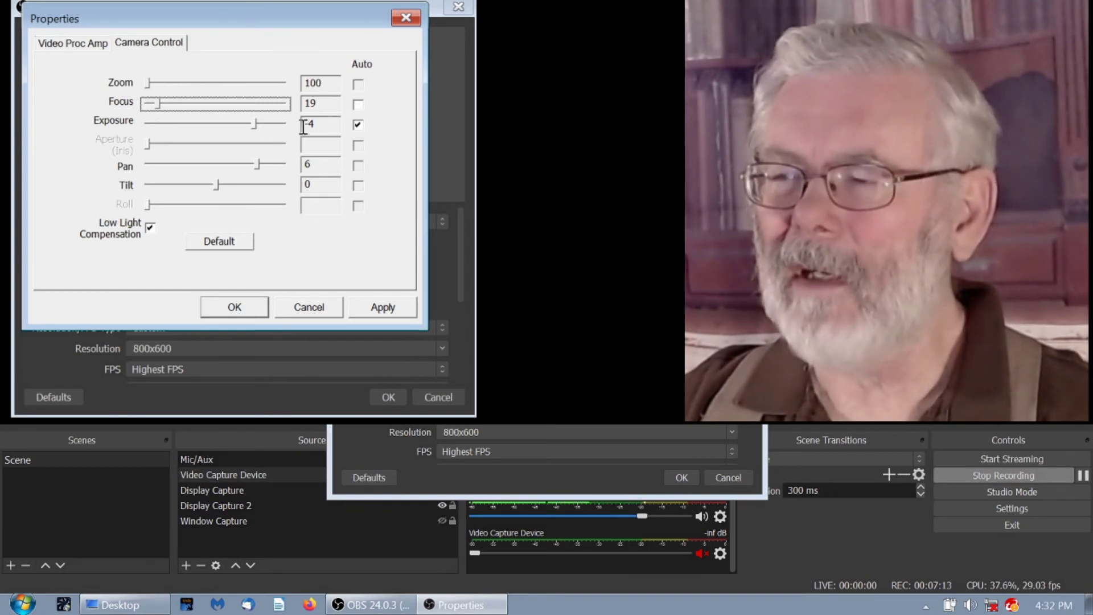
Step: Turn off the webcam's automatic exposure and keep the manual exposure at -4
click(358, 125)
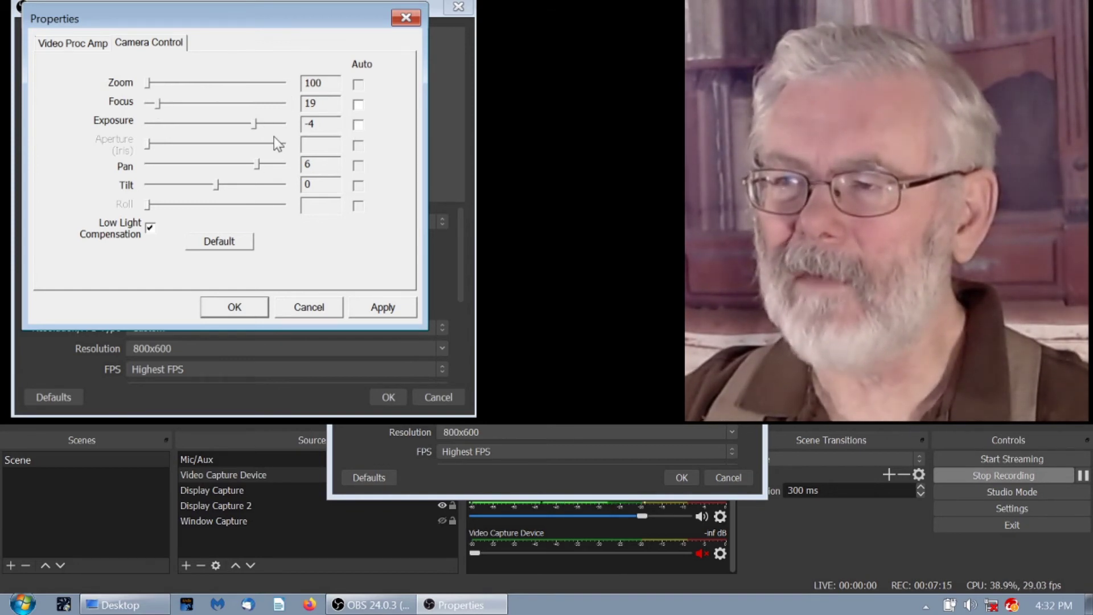
click(254, 125)
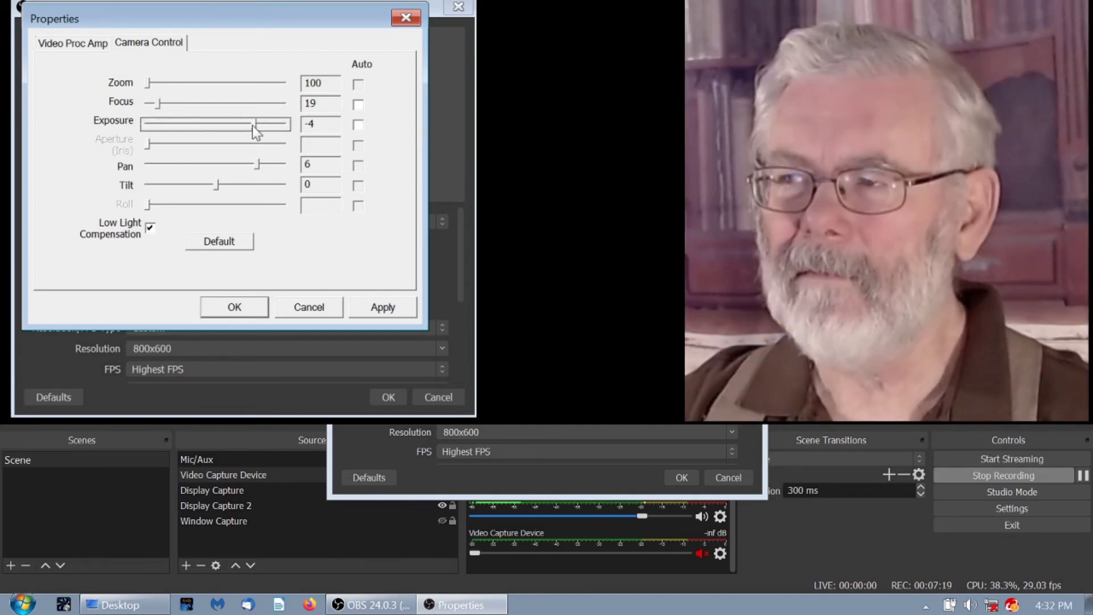
mouse_move(251, 125)
mouse_down()
mouse_move(265, 128)
mouse_move(254, 129)
mouse_up()
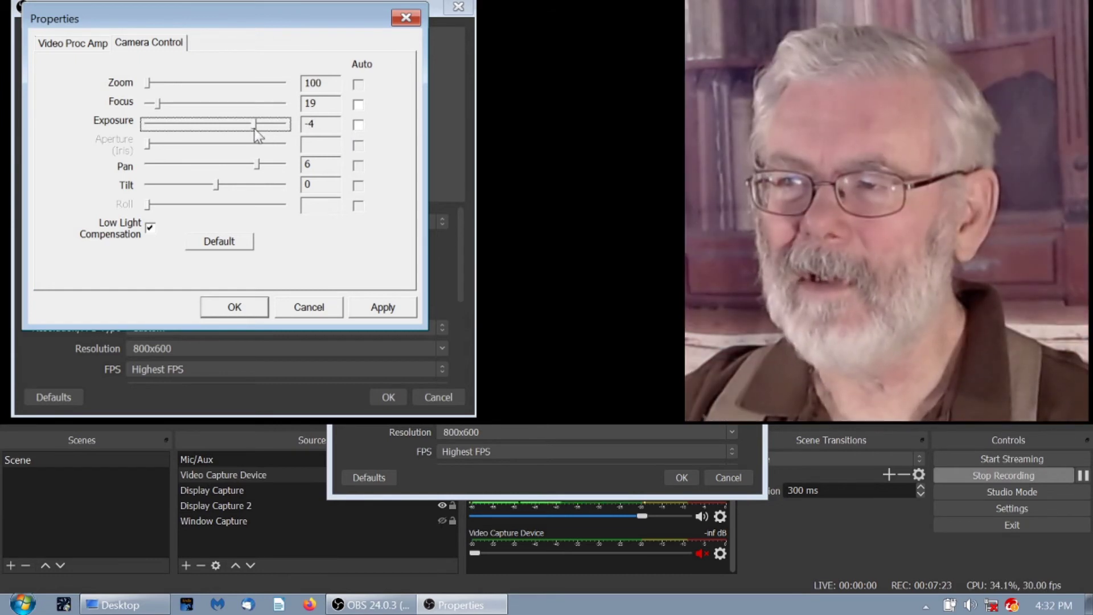
drag(254, 128, 241, 131)
click(246, 130)
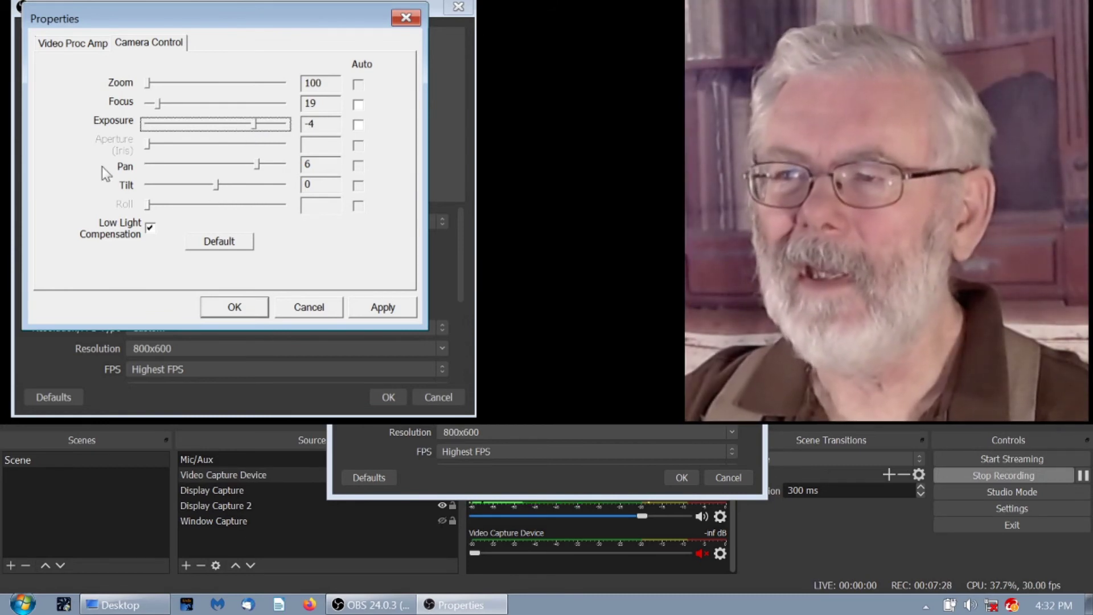
Step: Set the webcam's pan to 5 and keep the tilt at 0
mouse_move(253, 163)
mouse_down()
mouse_move(217, 164)
mouse_move(262, 165)
mouse_move(249, 166)
mouse_up()
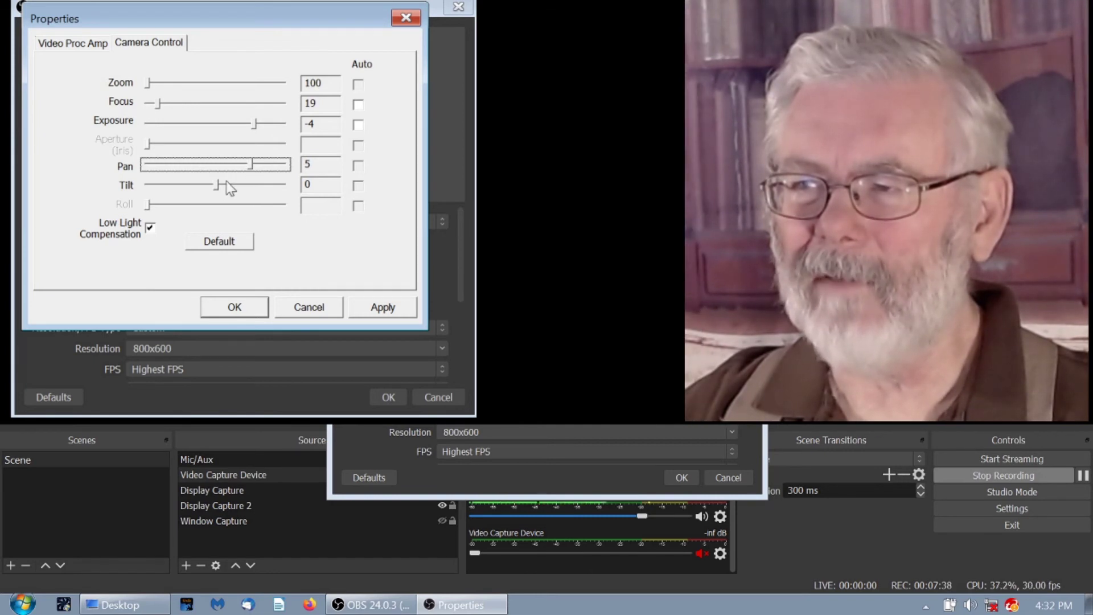
click(214, 184)
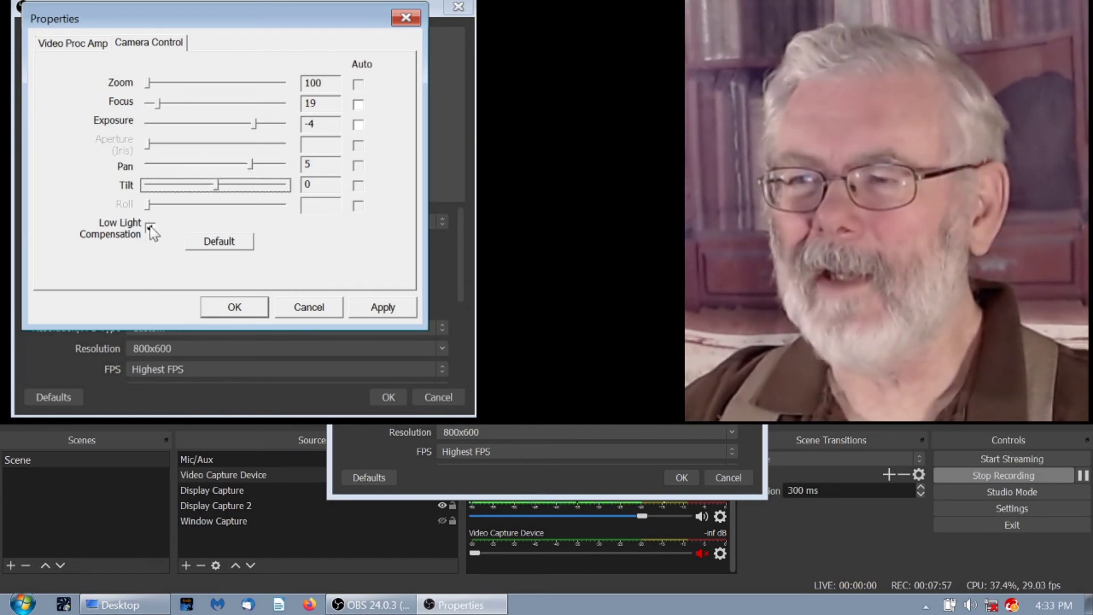
Step: Apply the camera settings with Low Light Compensation off, and turn it back on and apply again
click(150, 228)
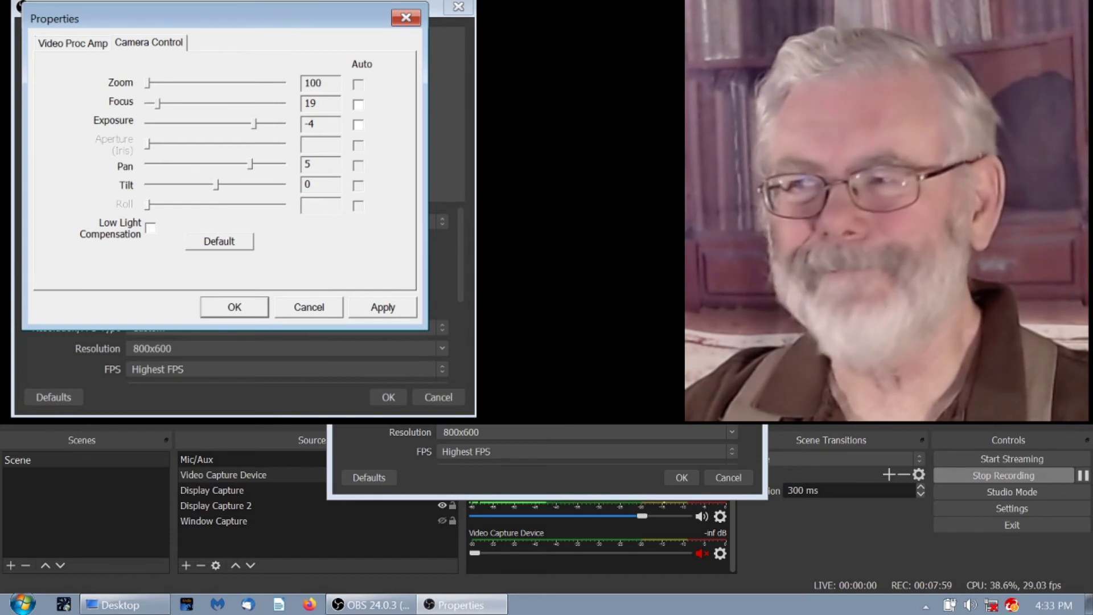
click(370, 307)
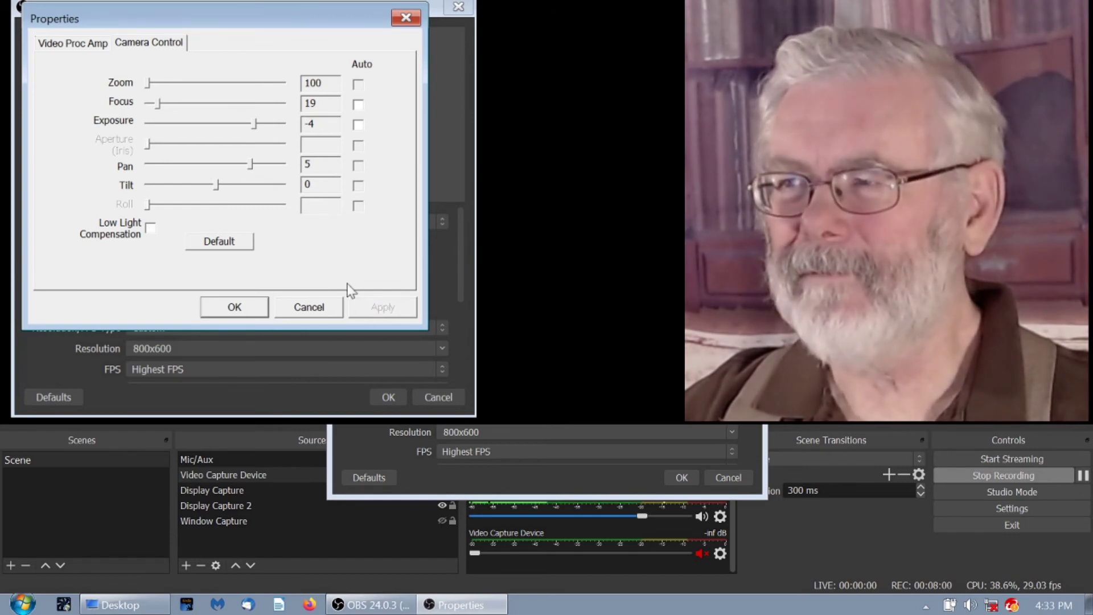
click(153, 227)
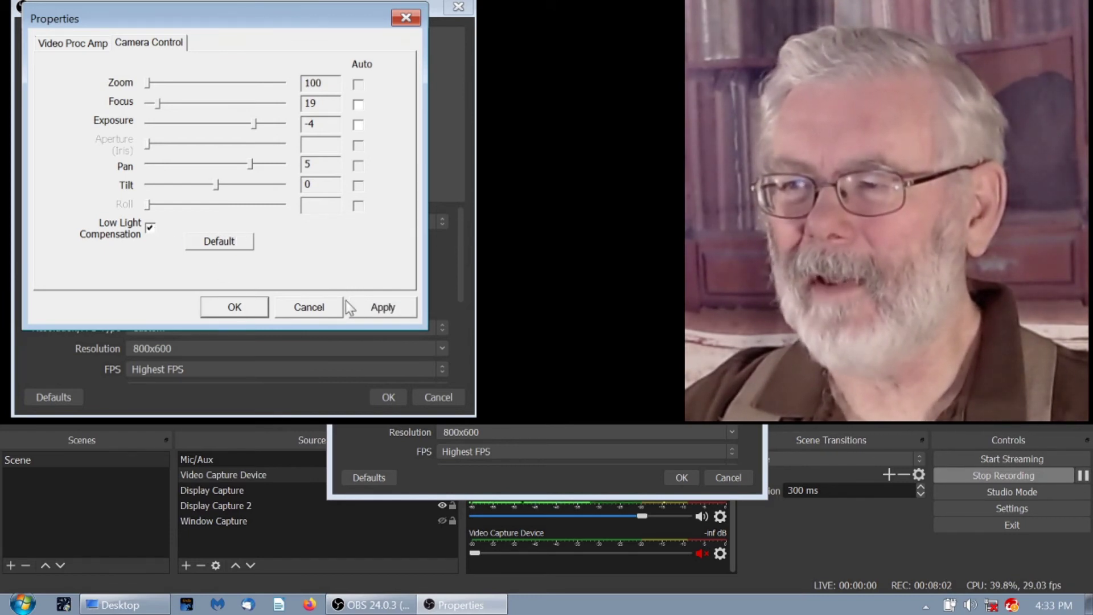
click(363, 307)
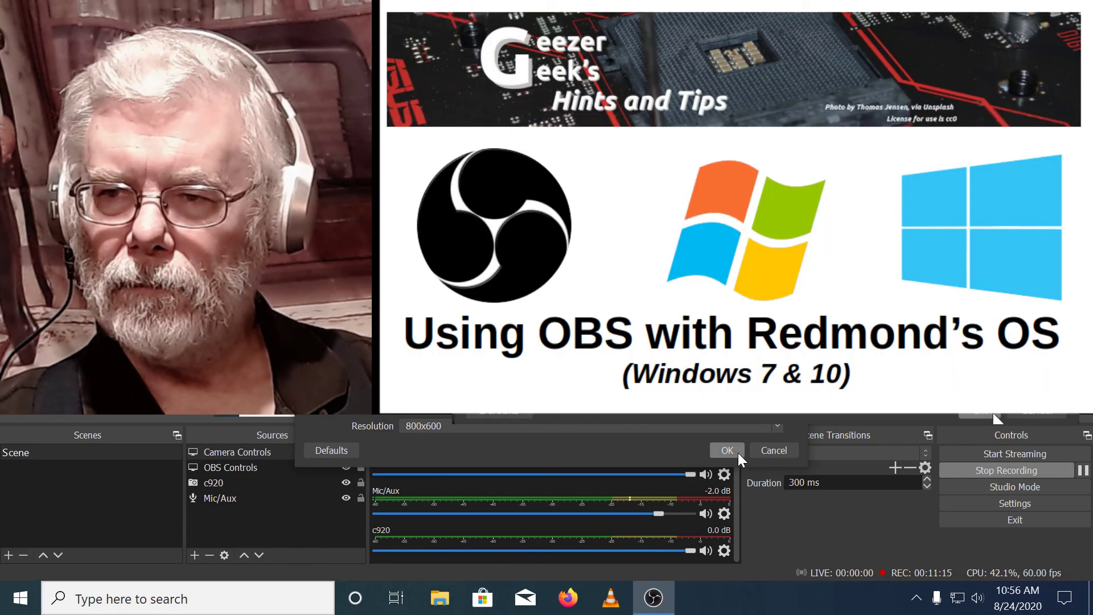
Step: Accept the open source properties and hide the Camera Controls source in the scene
click(738, 453)
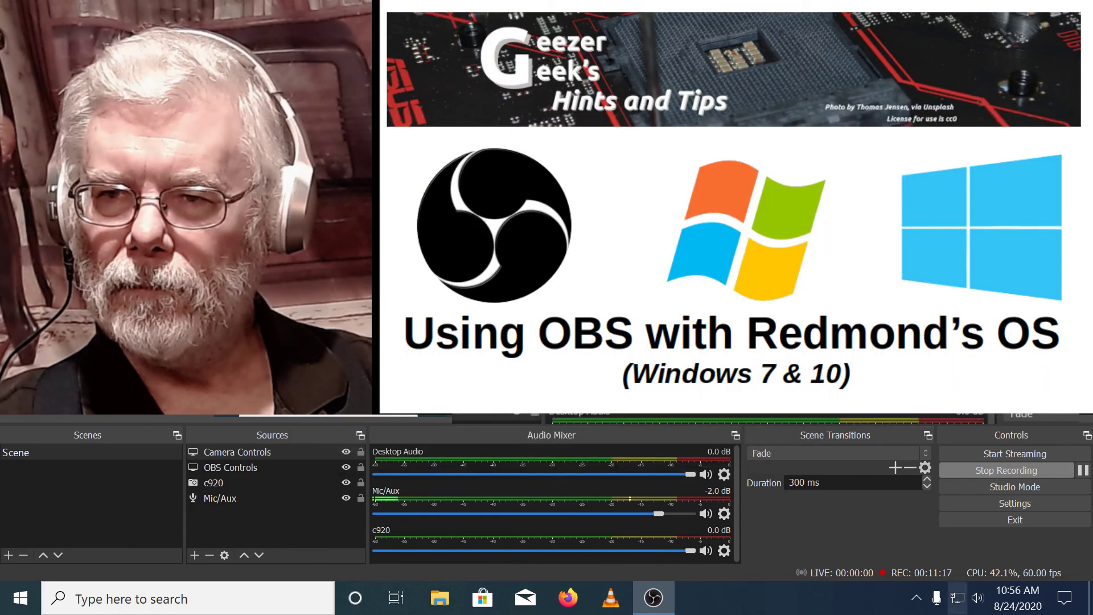
click(346, 452)
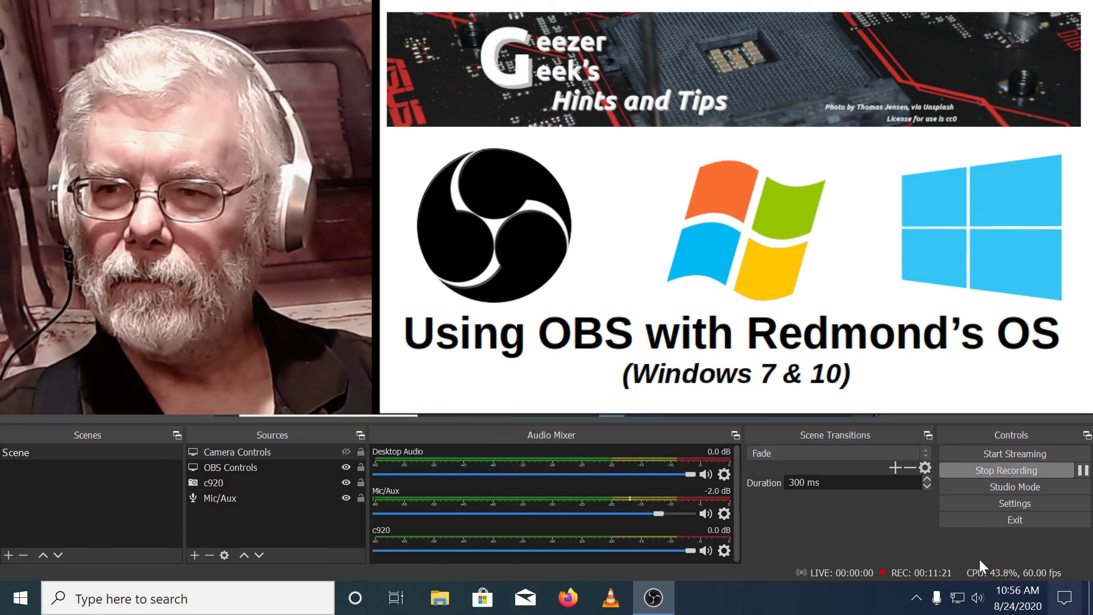